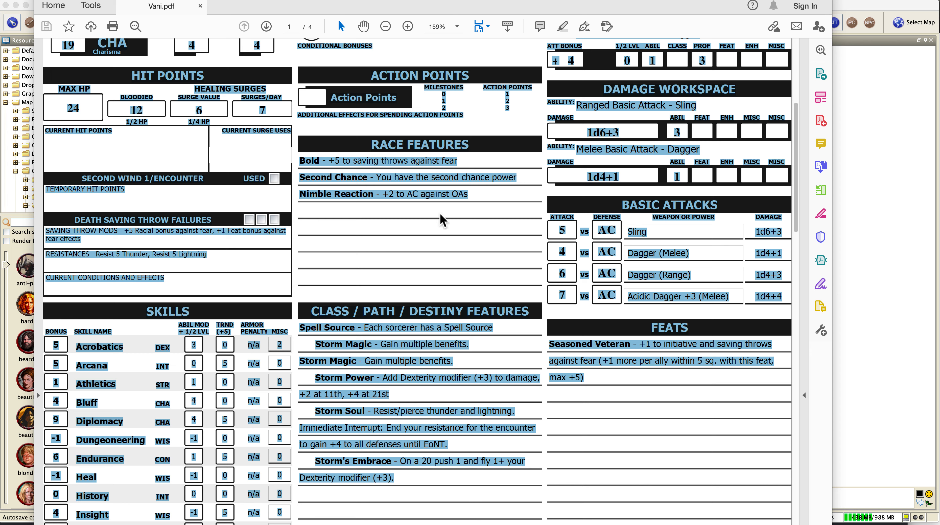
- Copy the selected character sheet text from Vani.pdf and switch to MapTool
{"action": "right_click", "coordinate": [455, 184]}
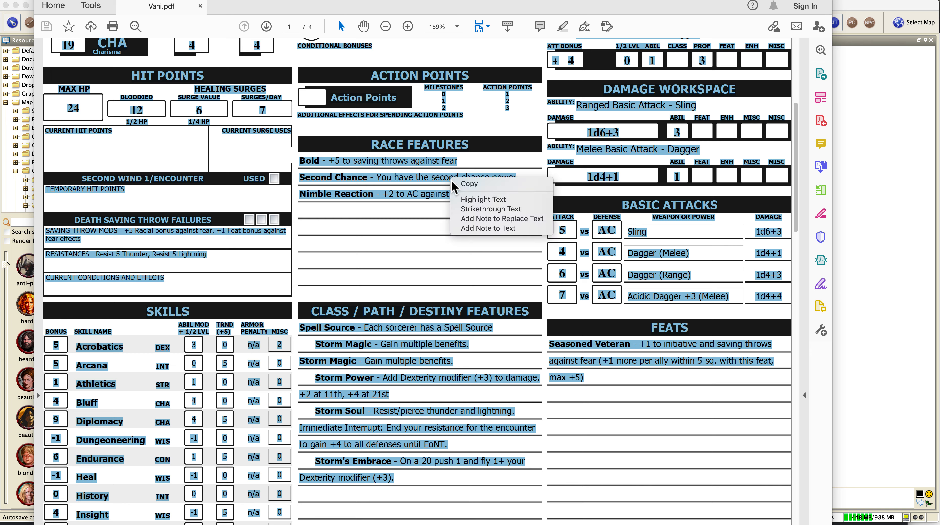
{"action": "left_click", "coordinate": [475, 188]}
{"action": "left_click", "coordinate": [878, 8]}
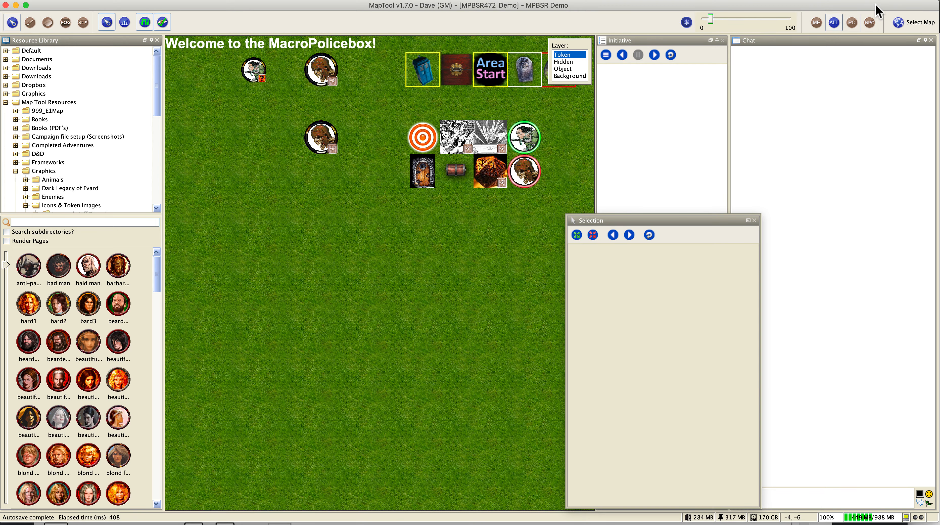
- Paste the copied character sheet text into the Notes of the Vani token and save the token
{"action": "double_click", "coordinate": [253, 70]}
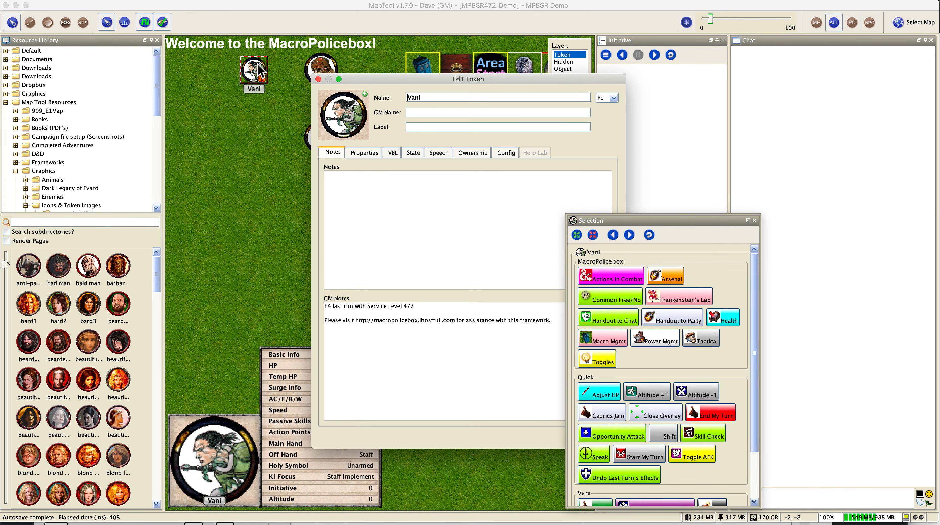
{"action": "left_click", "coordinate": [338, 193]}
{"action": "key", "text": "super+v"}
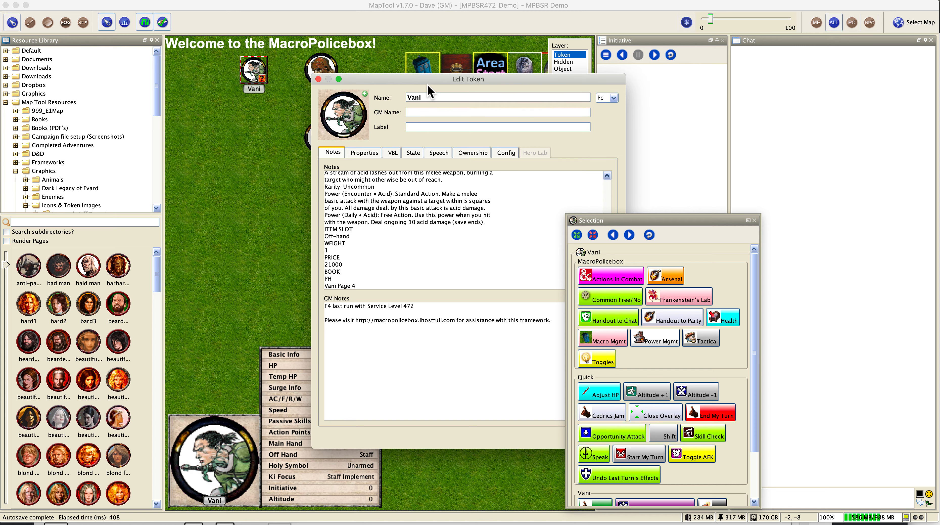
{"action": "left_click_drag", "start_coordinate": [428, 78], "coordinate": [338, 70]}
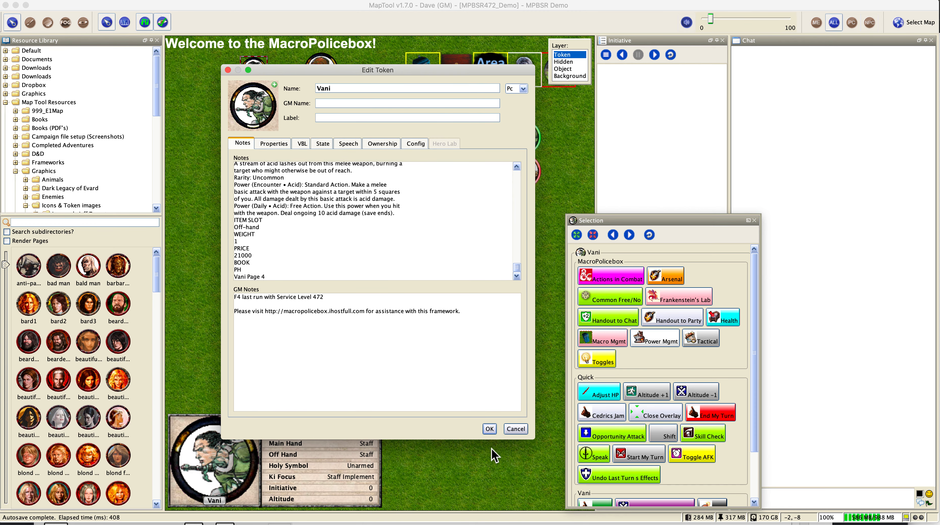
{"action": "left_click", "coordinate": [490, 428]}
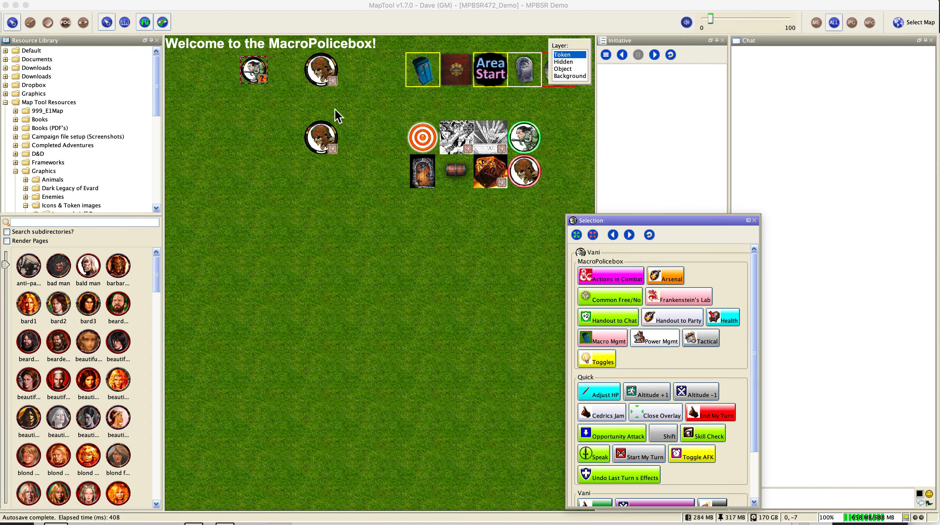
- Clear the Class Features Free/No macro group from the Lib:Vani token
{"action": "mouse_move", "coordinate": [462, 134]}
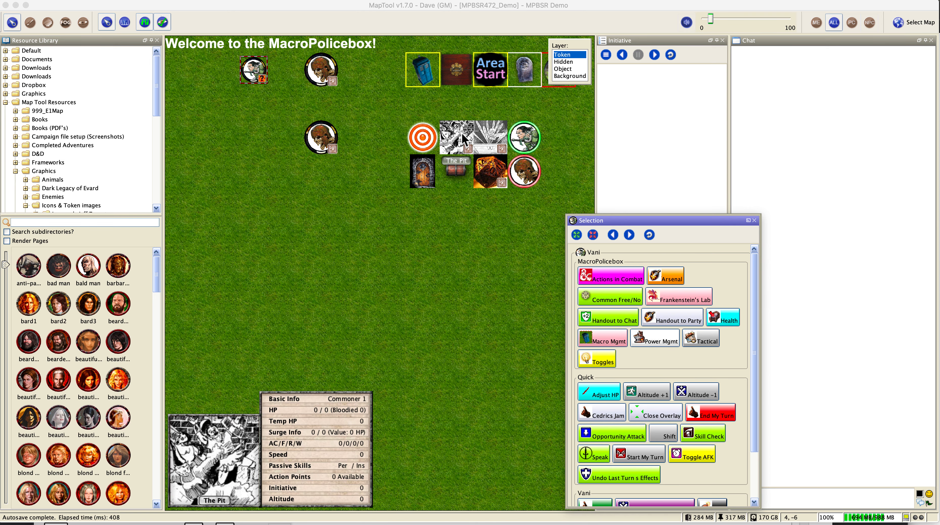
{"action": "left_click", "coordinate": [525, 137]}
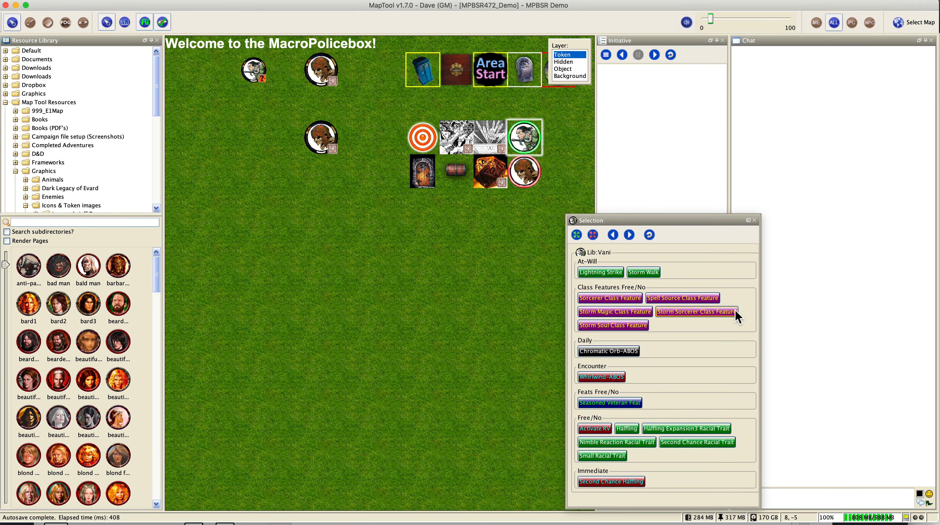
{"action": "right_click", "coordinate": [733, 298]}
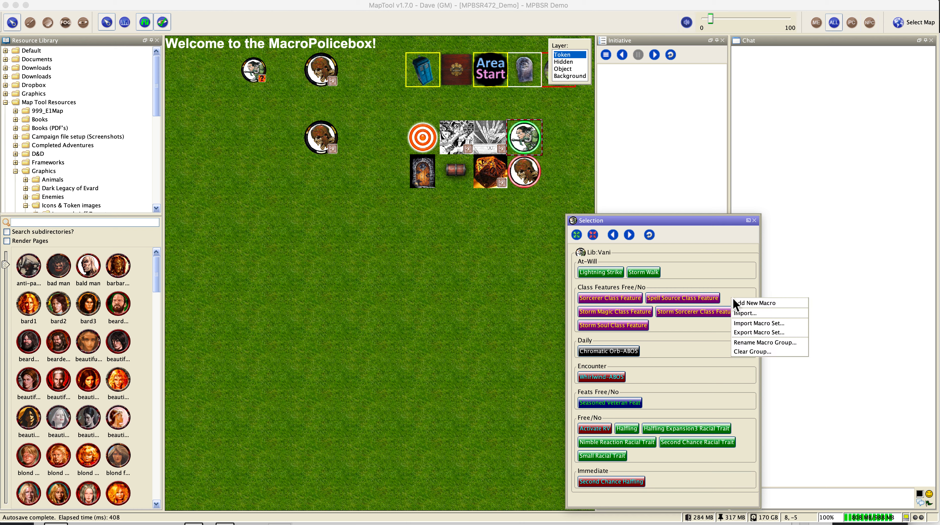
{"action": "left_click", "coordinate": [762, 350]}
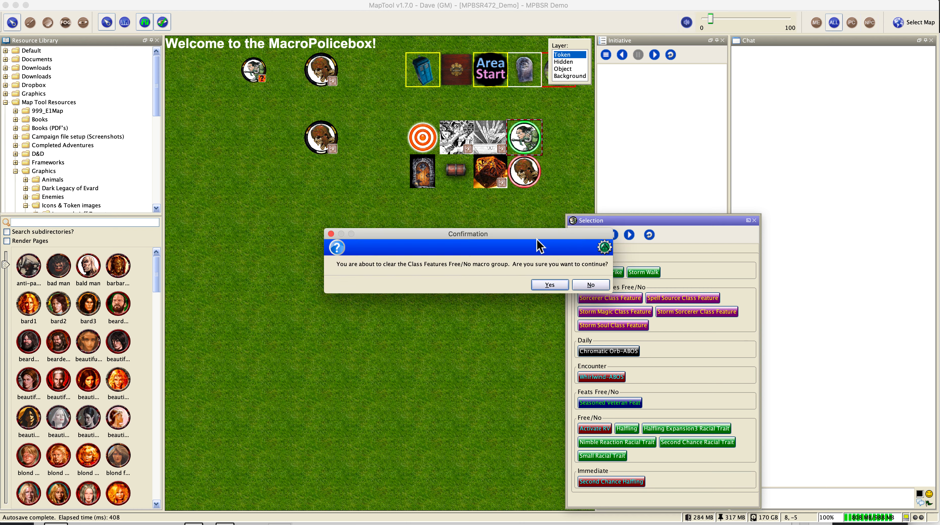
{"action": "left_click", "coordinate": [549, 285]}
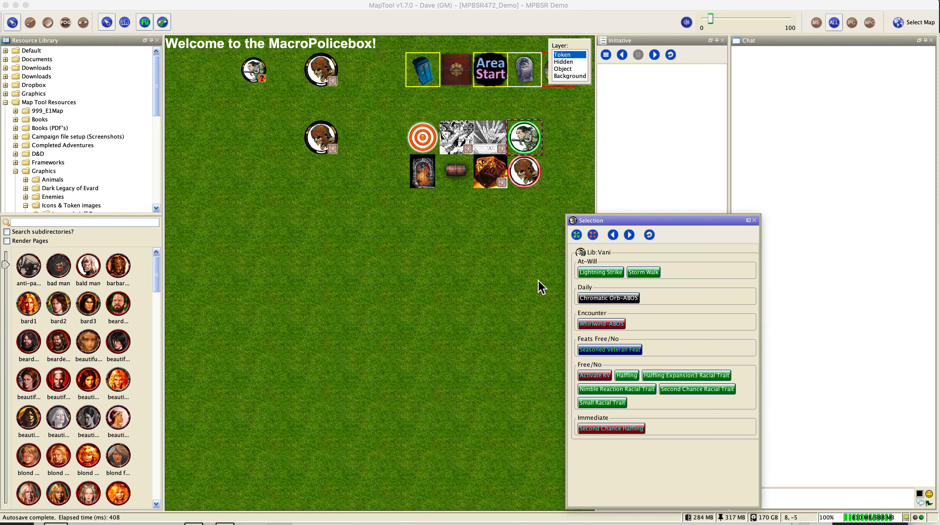
- Clear the Feats Free/No and Free/No macro groups from the Lib:Vani token
{"action": "right_click", "coordinate": [674, 348]}
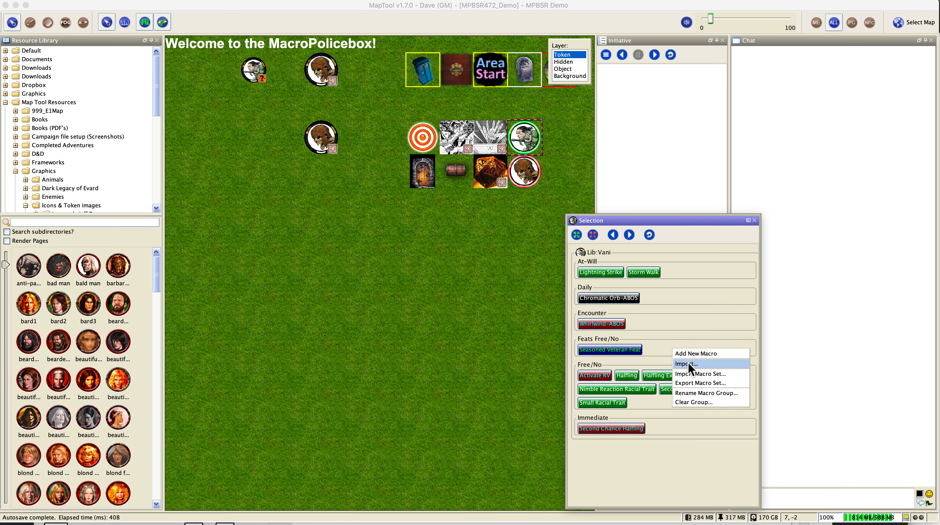
{"action": "left_click", "coordinate": [700, 401]}
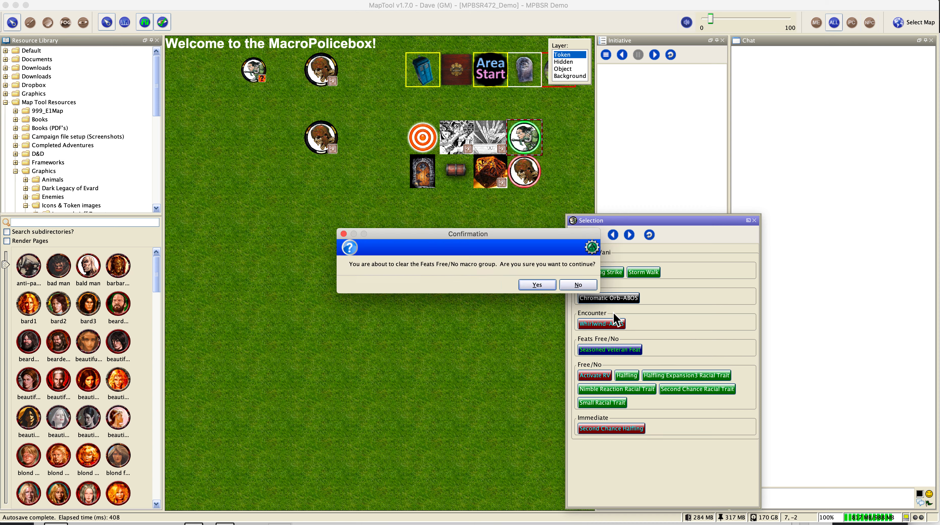
{"action": "left_click", "coordinate": [537, 289]}
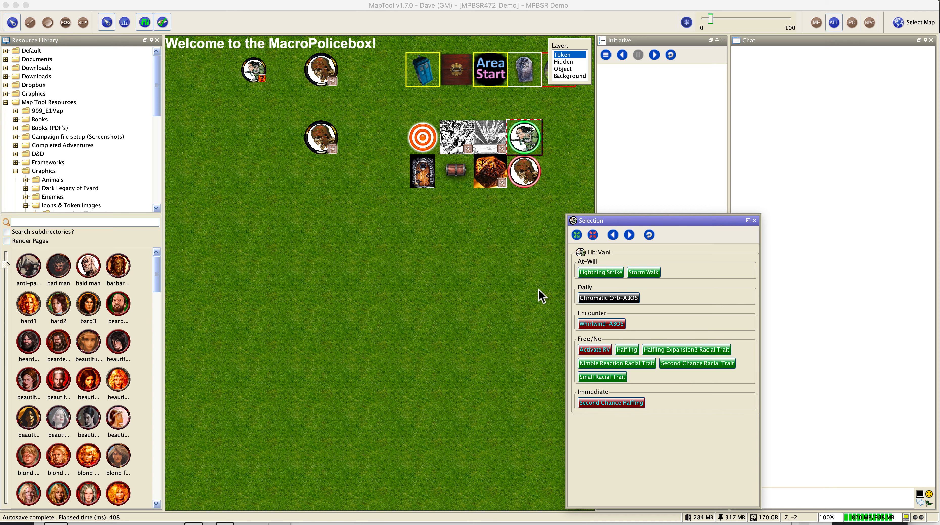
{"action": "right_click", "coordinate": [705, 378]}
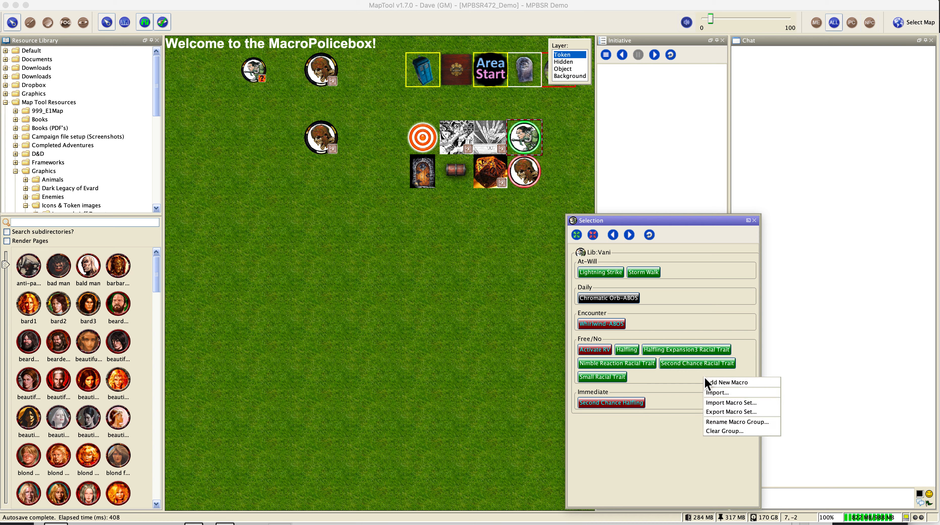
{"action": "left_click", "coordinate": [737, 430]}
{"action": "left_click", "coordinate": [529, 287]}
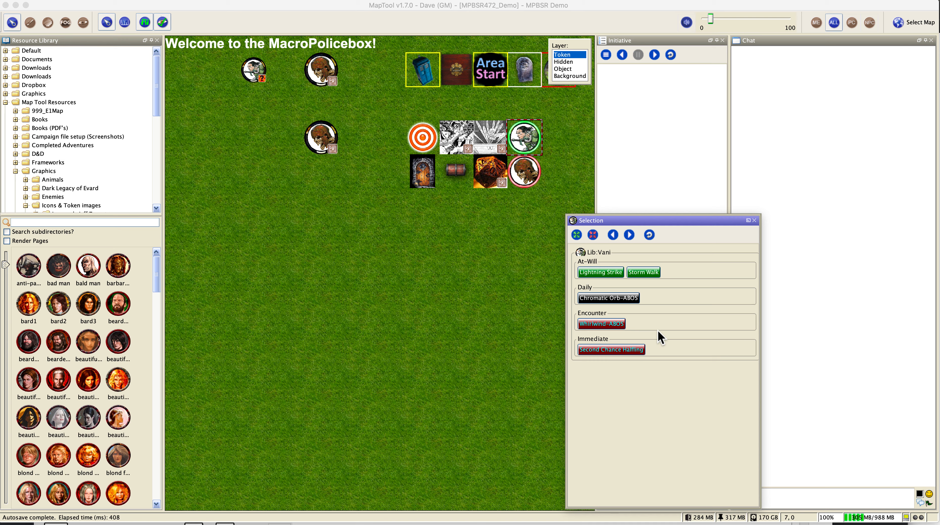
- Compare the macros on the Vani token with those on the Lib:Vani token
{"action": "mouse_move", "coordinate": [447, 129]}
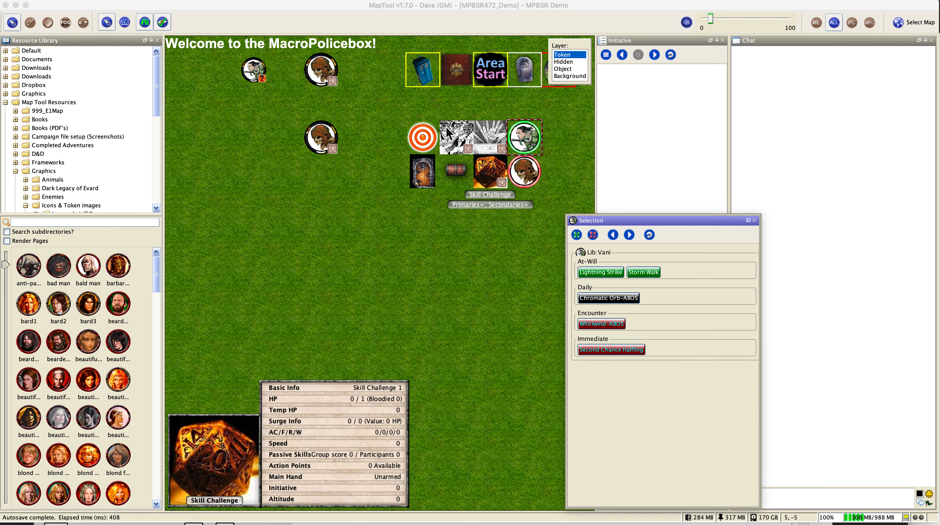
{"action": "mouse_move", "coordinate": [259, 83]}
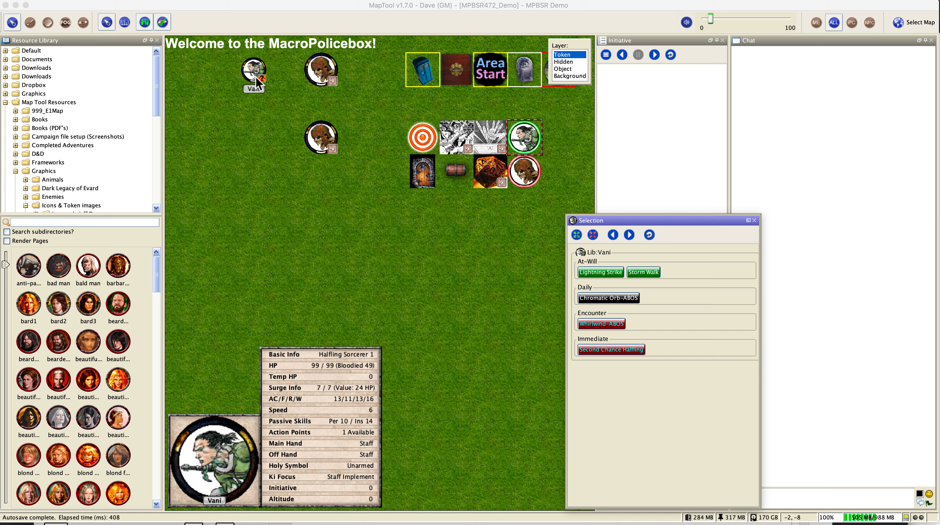
{"action": "mouse_move", "coordinate": [537, 141]}
{"action": "left_click", "coordinate": [253, 72]}
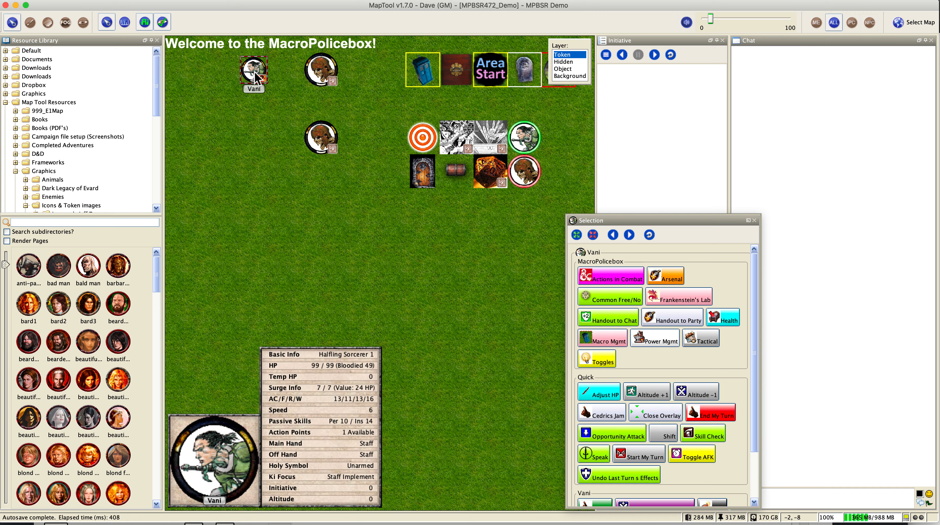
{"action": "left_click", "coordinate": [525, 137]}
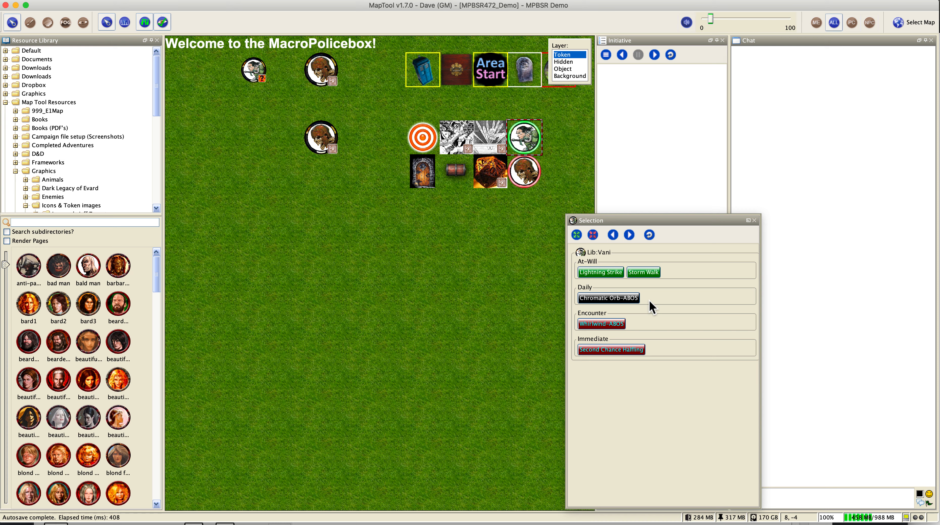
{"action": "left_click", "coordinate": [252, 72]}
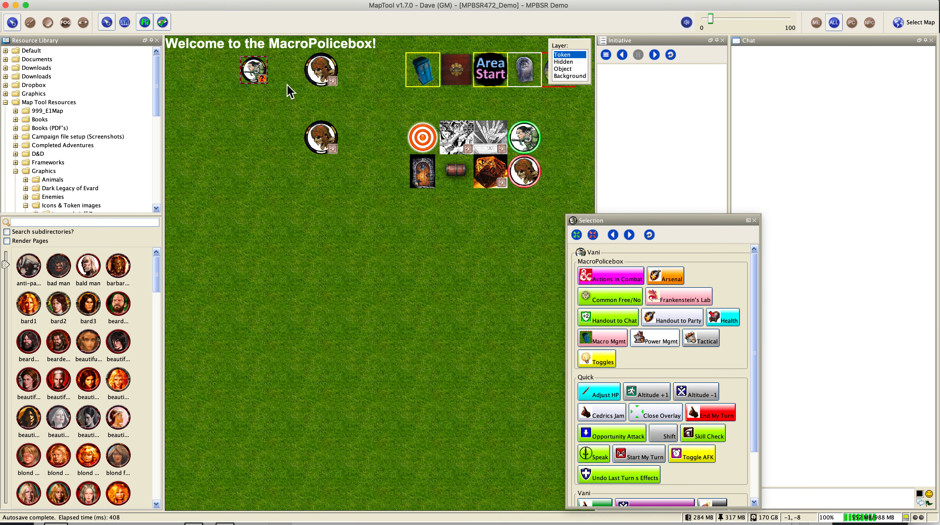
- Review the character sheet text in the Vani token's Notes and close the token editor
{"action": "mouse_move", "coordinate": [253, 70]}
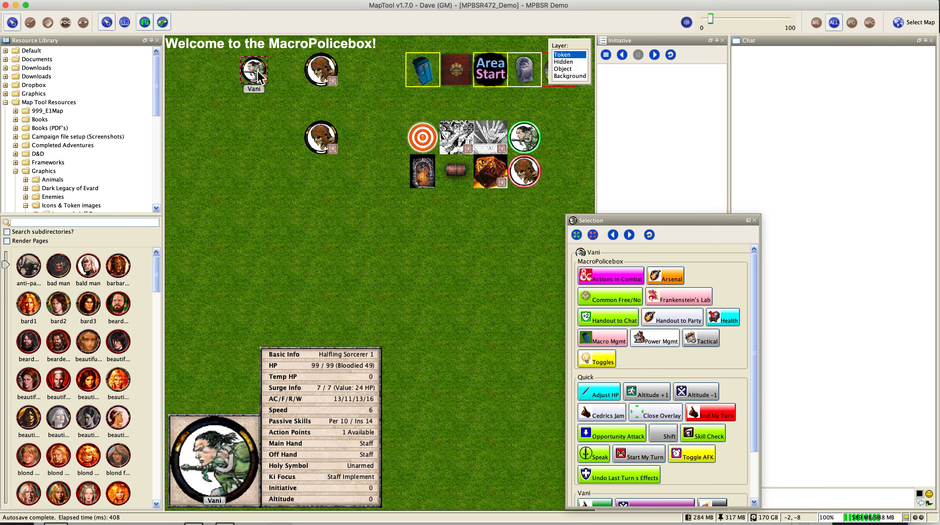
{"action": "double_click", "coordinate": [259, 72]}
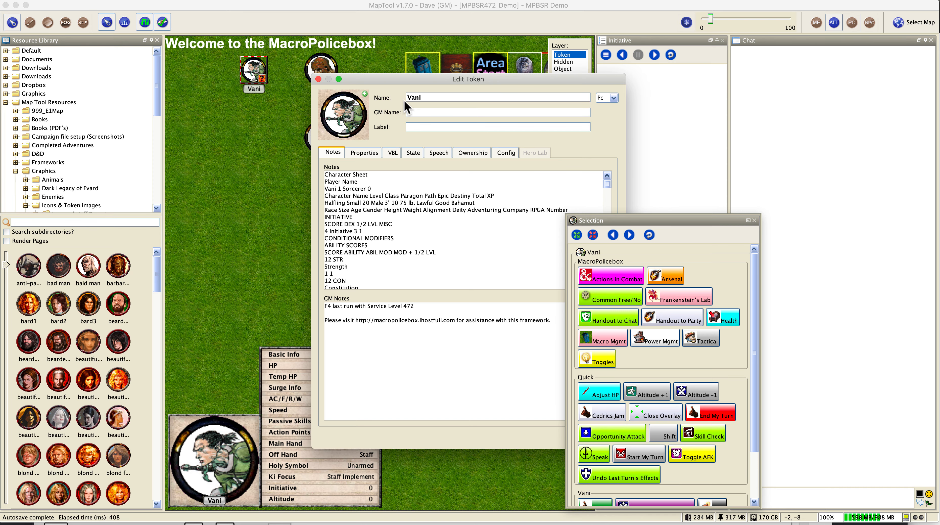
{"action": "left_click_drag", "start_coordinate": [415, 81], "coordinate": [346, 70]}
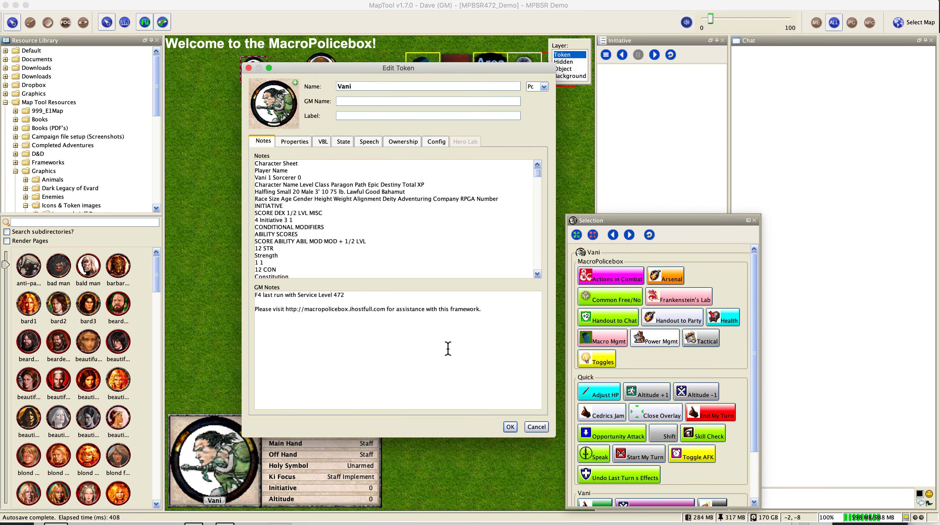
{"action": "left_click", "coordinate": [510, 426]}
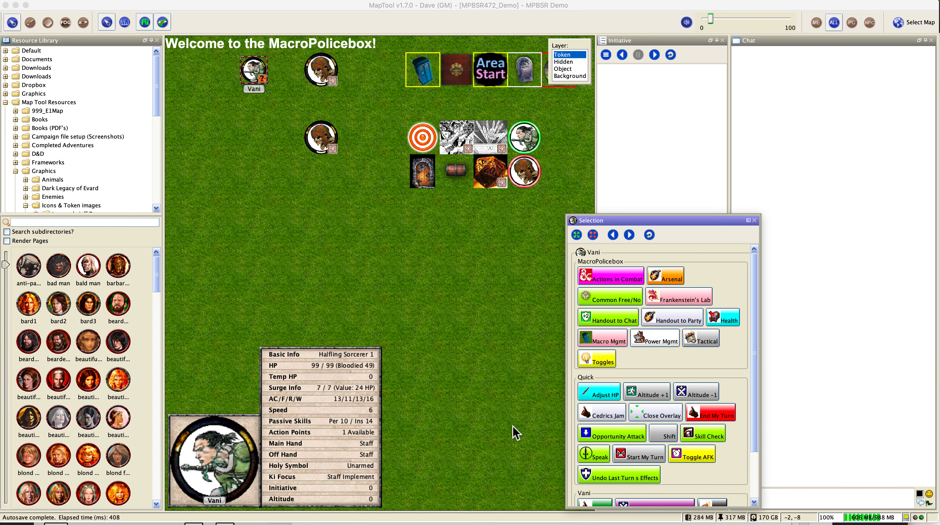
- Run the Frankenstein's Lab macro Import Features from PDF on the Vani token, confirming the import of all powers and features
{"action": "left_click", "coordinate": [256, 76]}
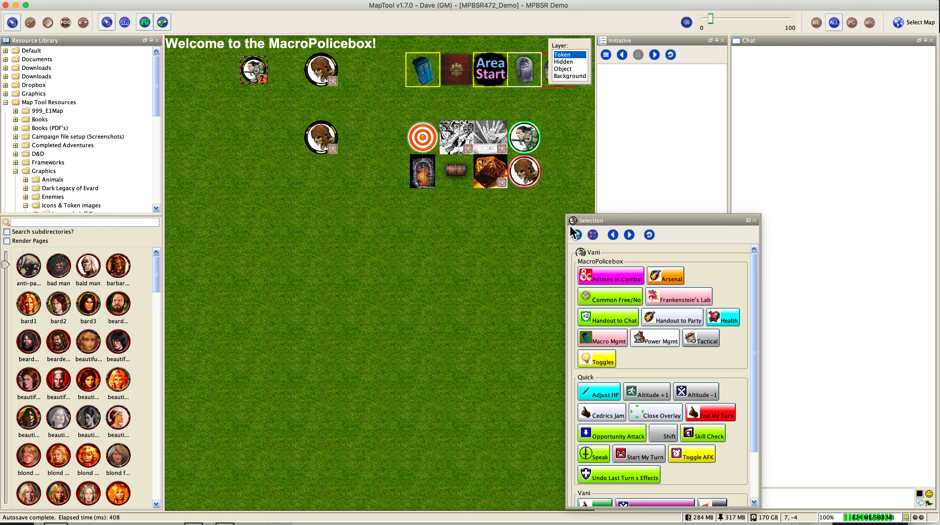
{"action": "left_click", "coordinate": [673, 300]}
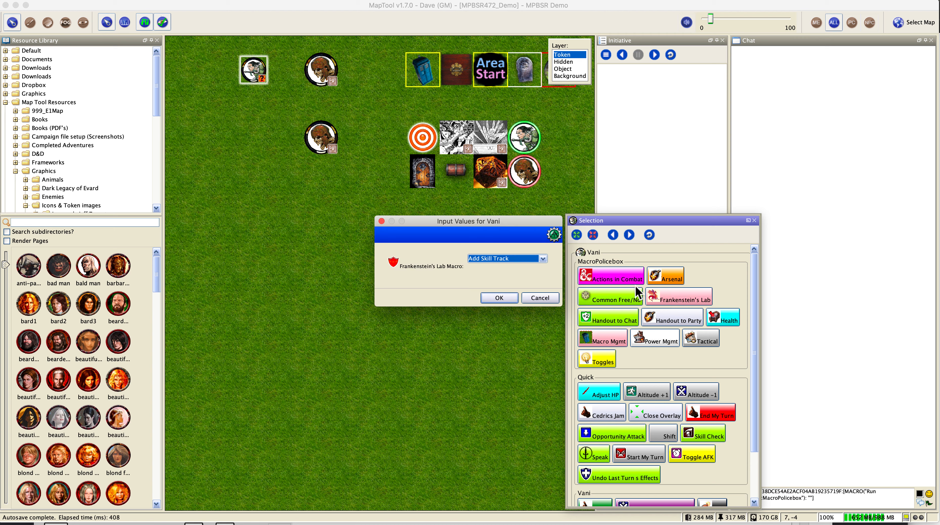
{"action": "left_click", "coordinate": [504, 258]}
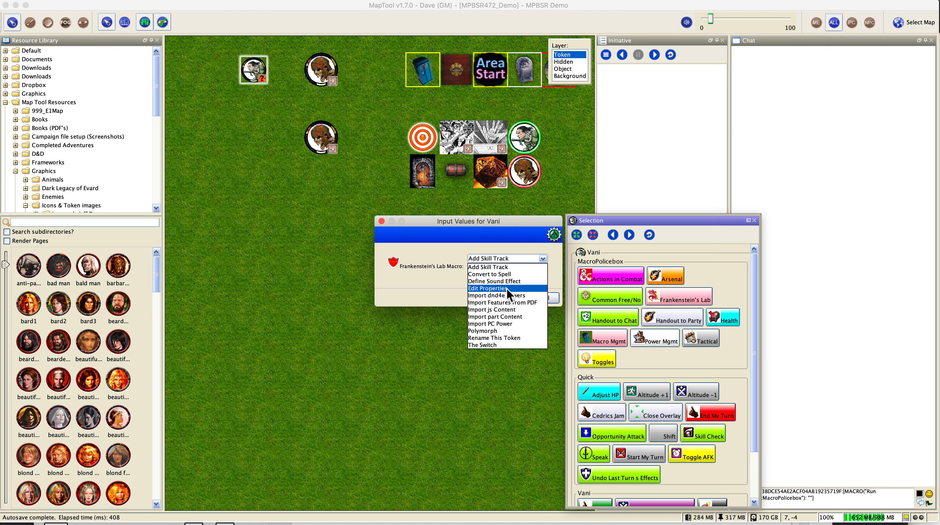
{"action": "left_click", "coordinate": [514, 303]}
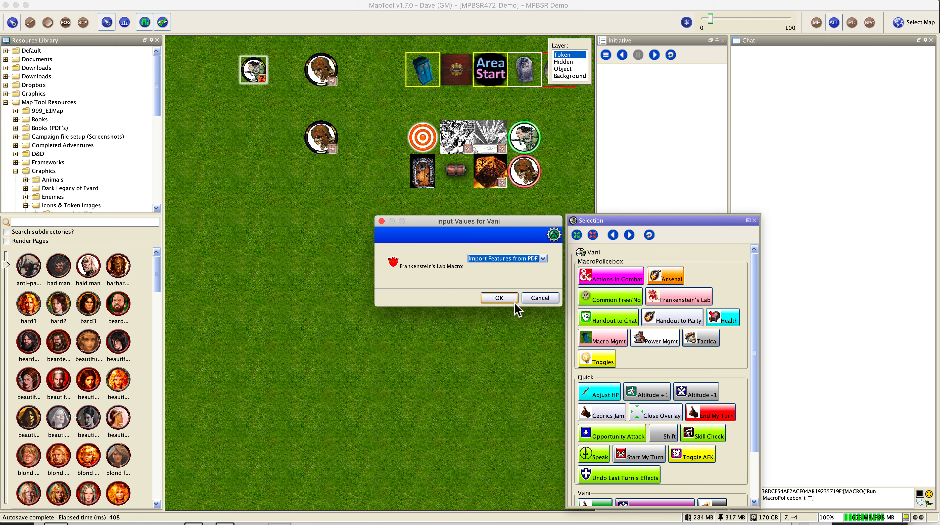
{"action": "left_click", "coordinate": [506, 298]}
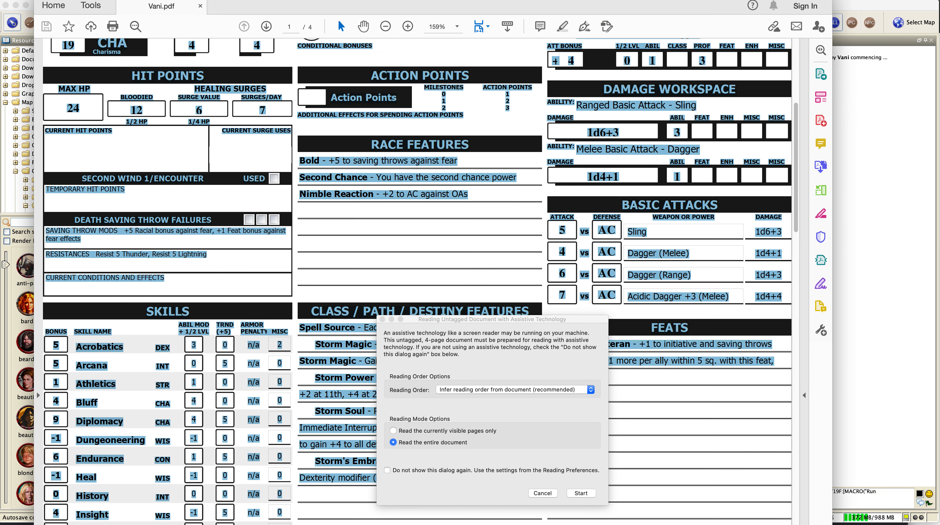
{"action": "left_click", "coordinate": [553, 493]}
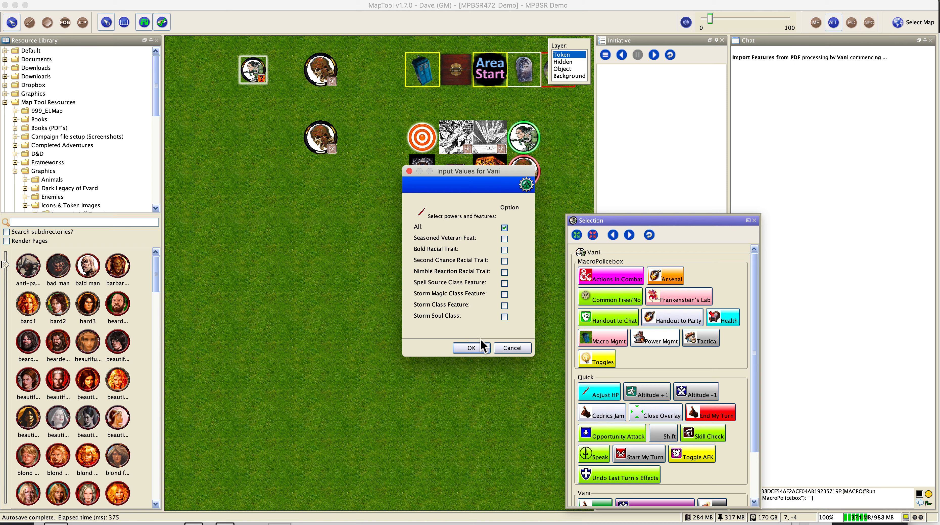
{"action": "left_click", "coordinate": [477, 348]}
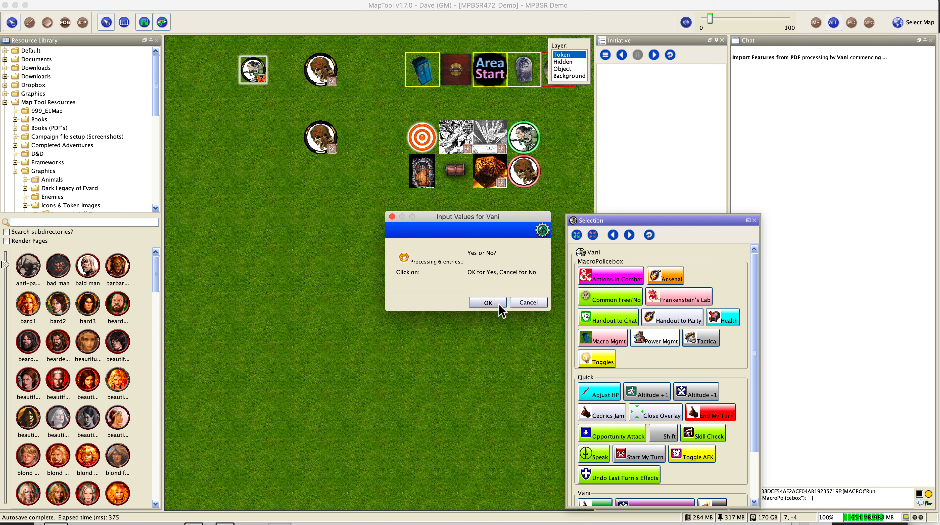
{"action": "left_click", "coordinate": [489, 303]}
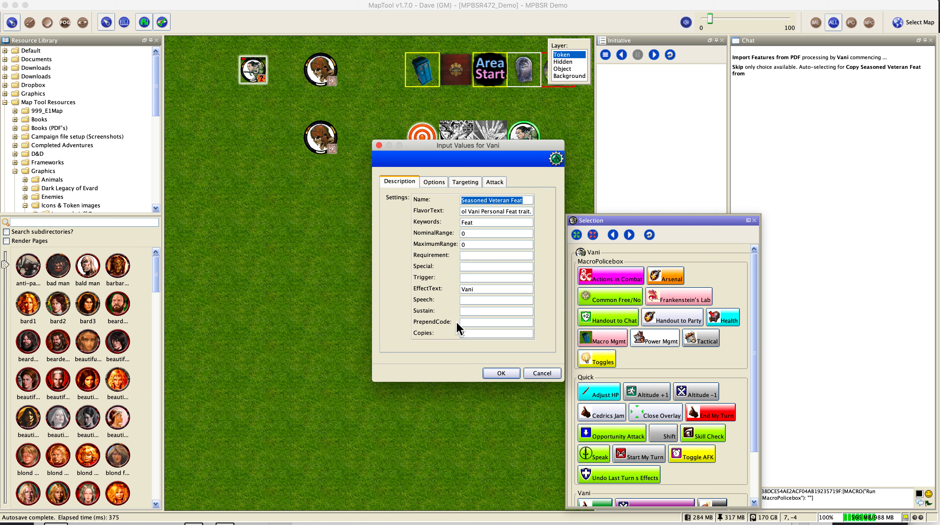
- Clear the EffectText of the Seasoned Veteran Feat, check its options, targeting and attack settings, and accept the feat
{"action": "double_click", "coordinate": [467, 290]}
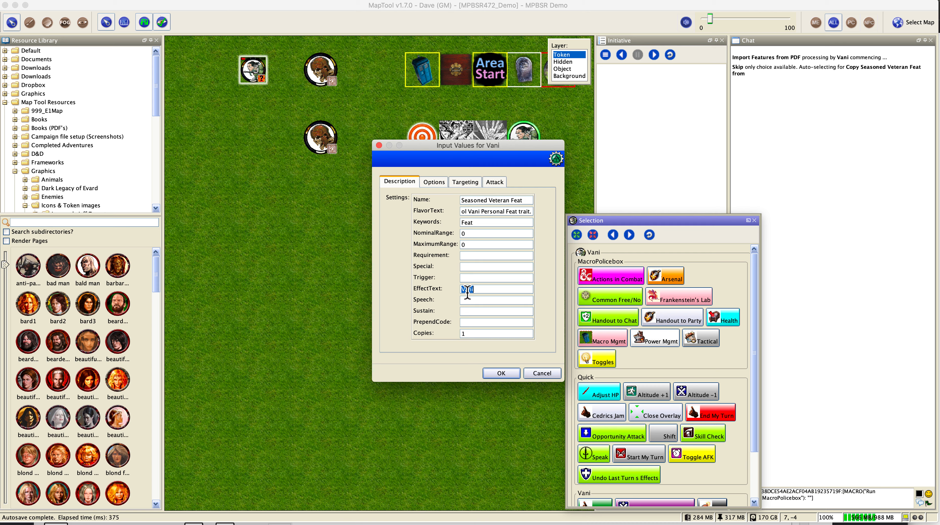
{"action": "key", "text": "BackSpace"}
{"action": "left_click", "coordinate": [442, 180]}
{"action": "left_click", "coordinate": [466, 180]}
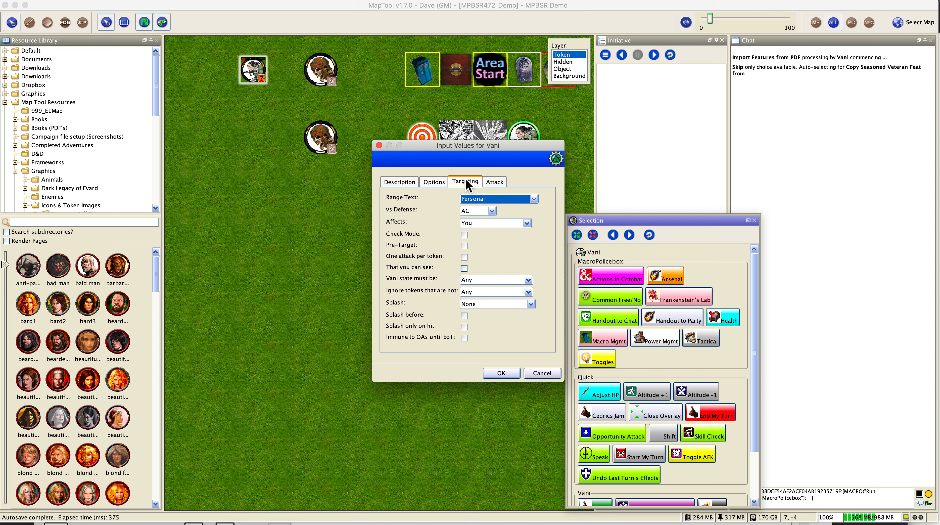
{"action": "left_click", "coordinate": [496, 182]}
{"action": "left_click", "coordinate": [403, 184]}
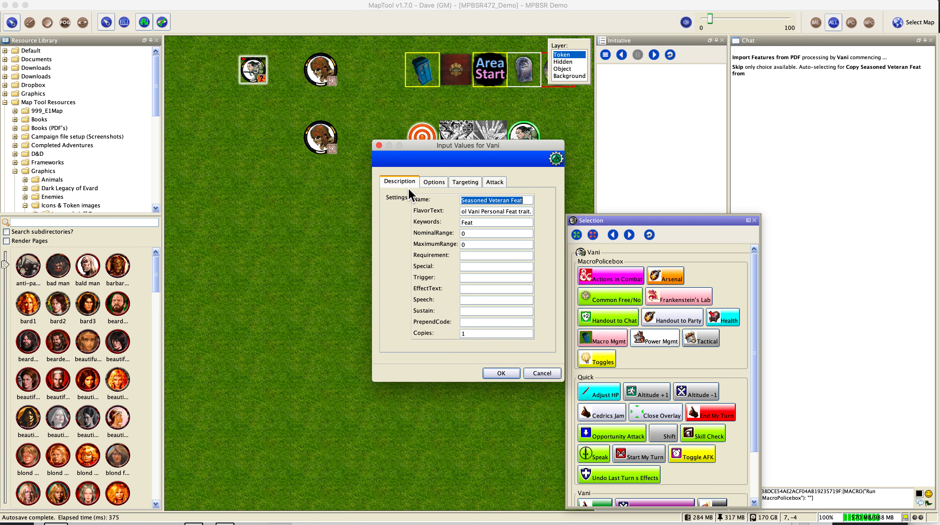
{"action": "left_click", "coordinate": [474, 182]}
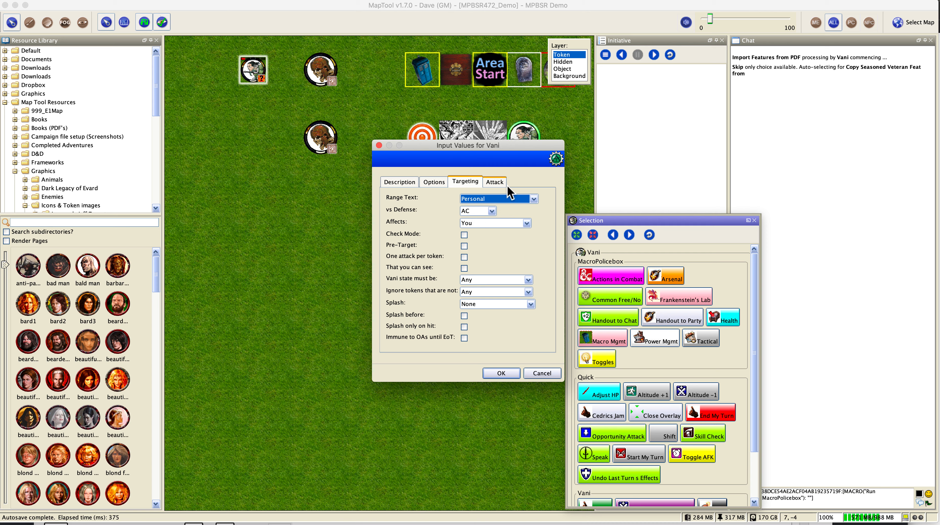
{"action": "left_click", "coordinate": [495, 181]}
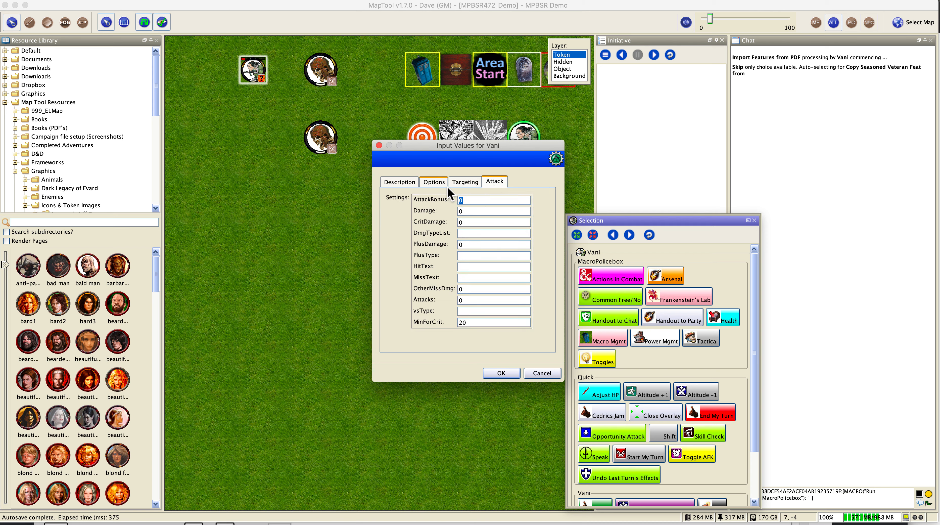
{"action": "left_click", "coordinate": [437, 182]}
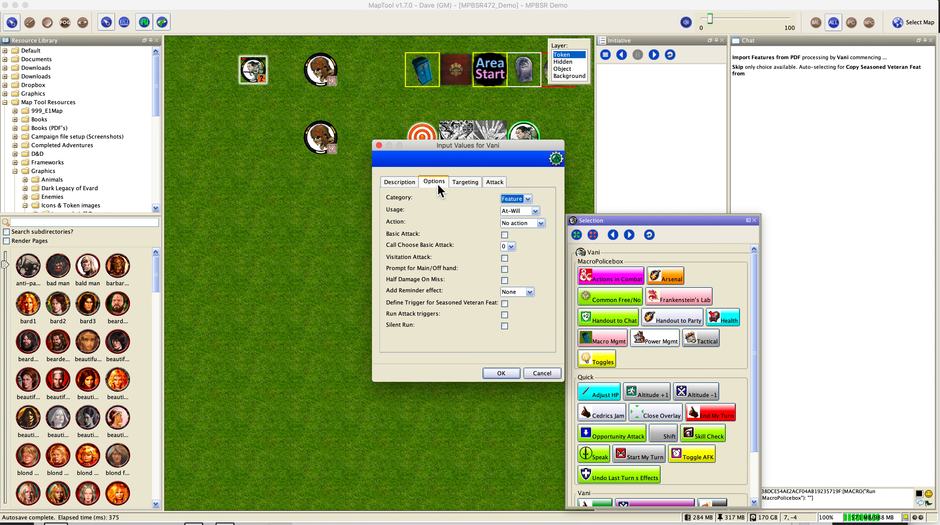
{"action": "left_click", "coordinate": [406, 183]}
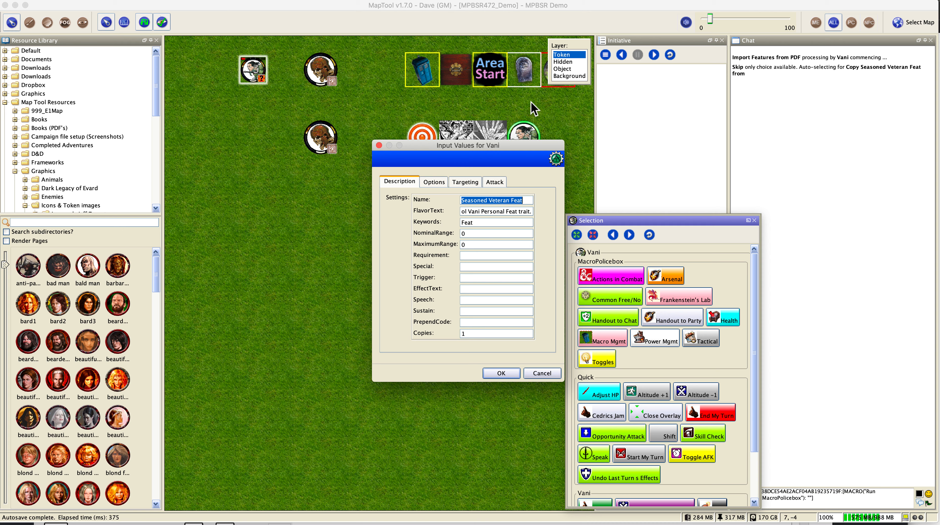
{"action": "left_click", "coordinate": [515, 376]}
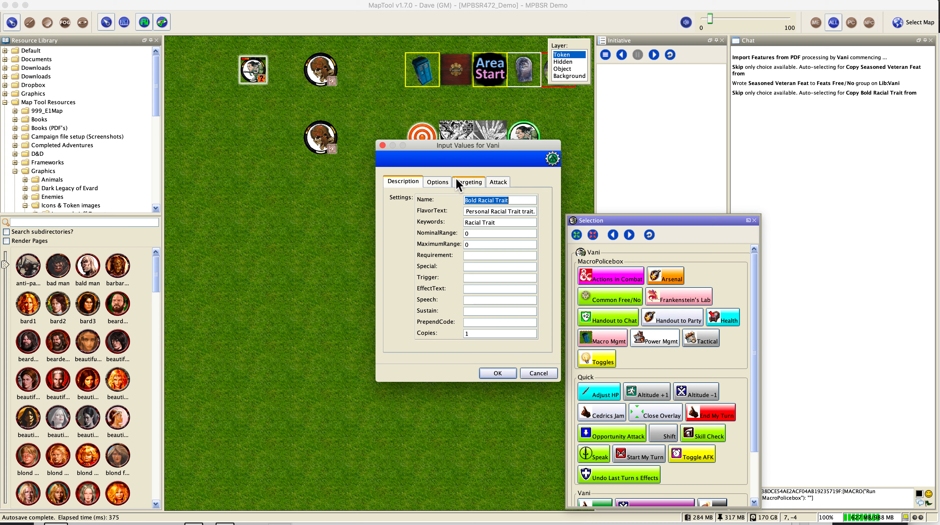
- Copy Bold's description "+5 to saving throws against fear" from Vani.pdf into the EffectText of the Bold Racial Trait
{"action": "left_click", "coordinate": [443, 182]}
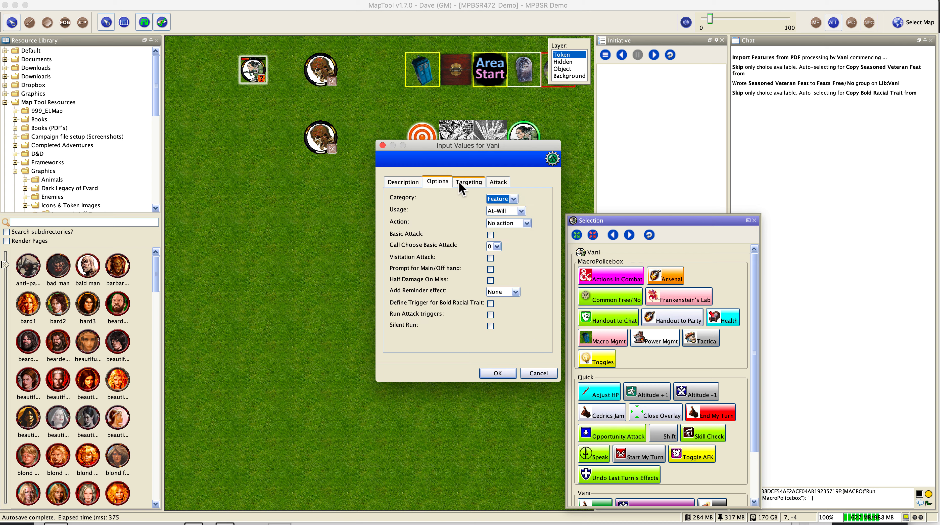
{"action": "left_click", "coordinate": [469, 182]}
{"action": "left_click", "coordinate": [499, 182]}
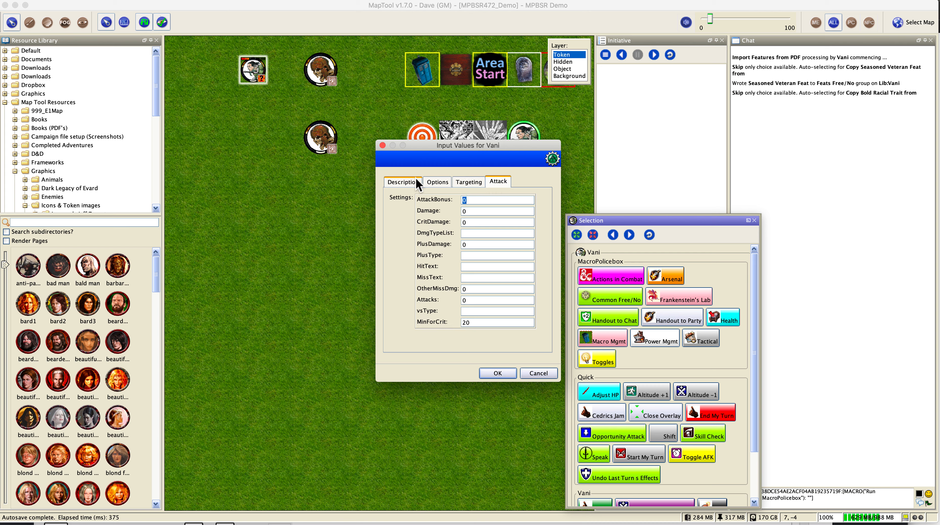
{"action": "left_click", "coordinate": [407, 181]}
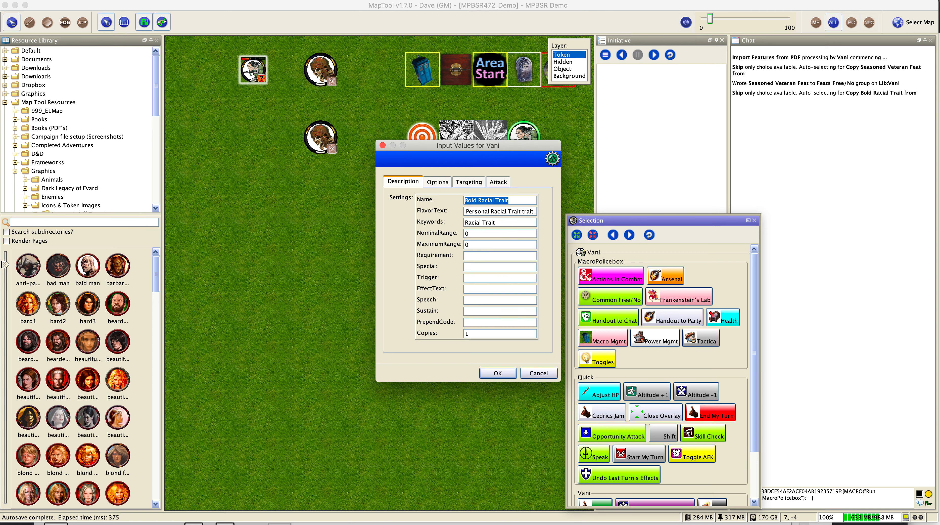
{"action": "left_click", "coordinate": [536, 524]}
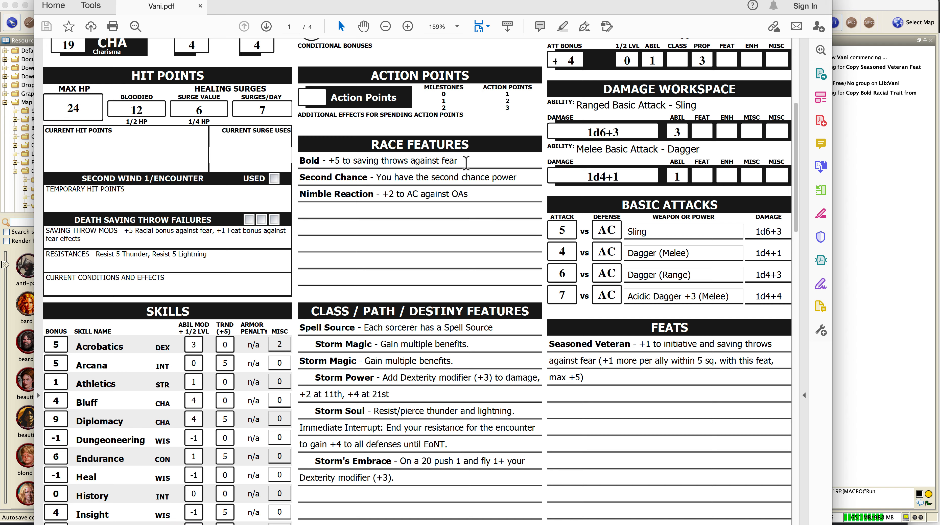
{"action": "left_click_drag", "start_coordinate": [464, 162], "coordinate": [333, 160]}
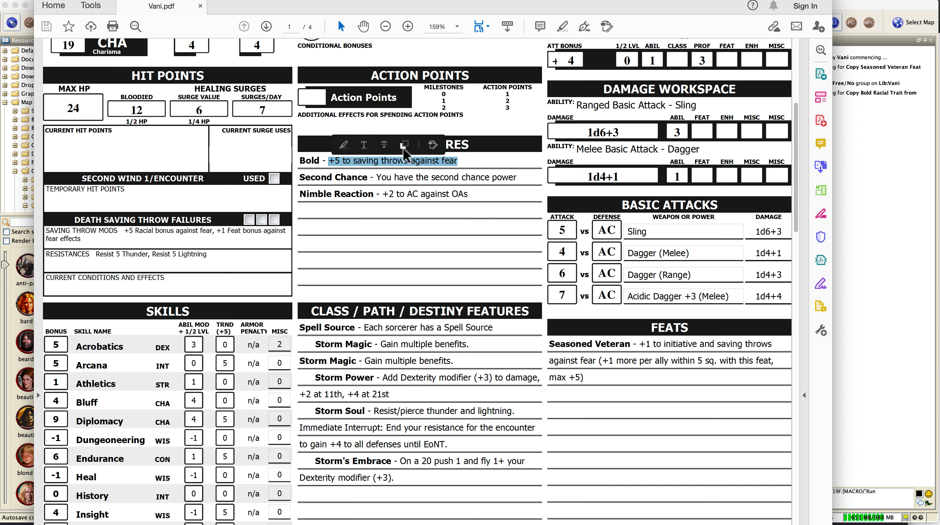
{"action": "left_click", "coordinate": [405, 145]}
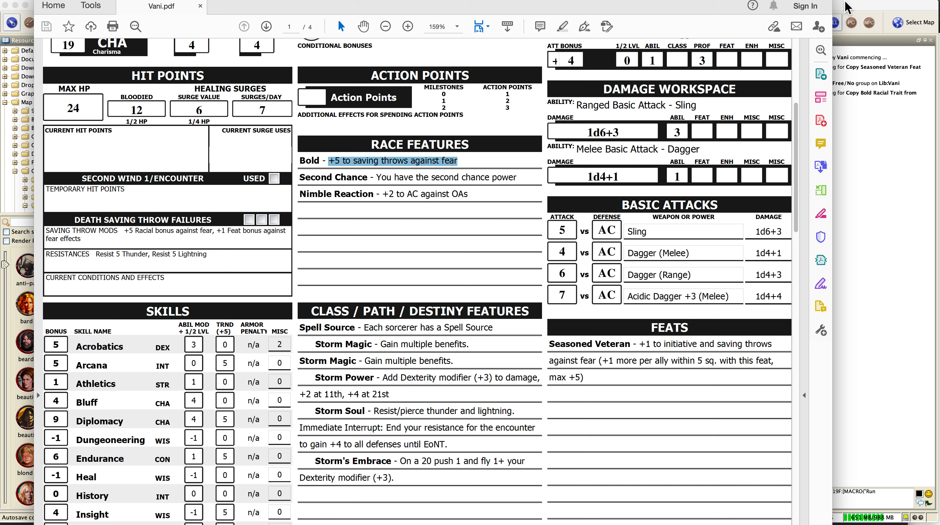
{"action": "left_click", "coordinate": [845, 9]}
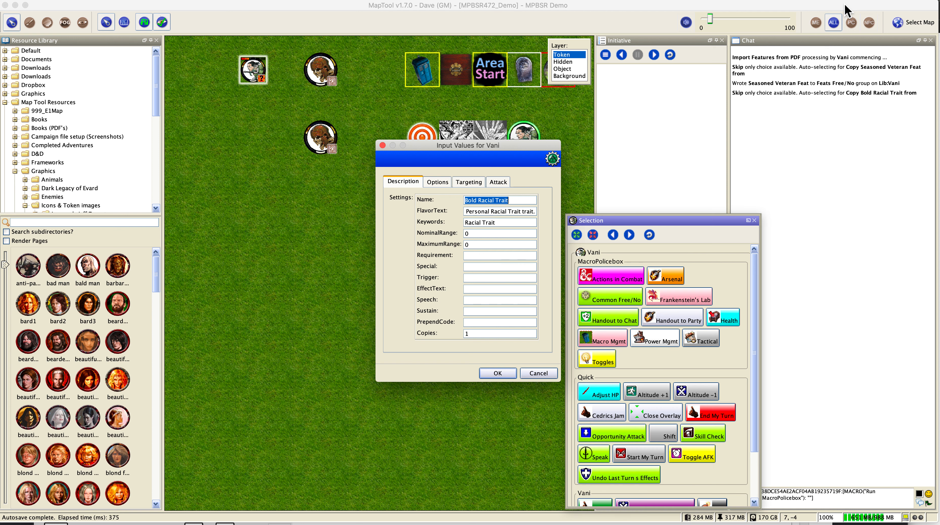
{"action": "left_click", "coordinate": [476, 289]}
{"action": "key", "text": "super+v"}
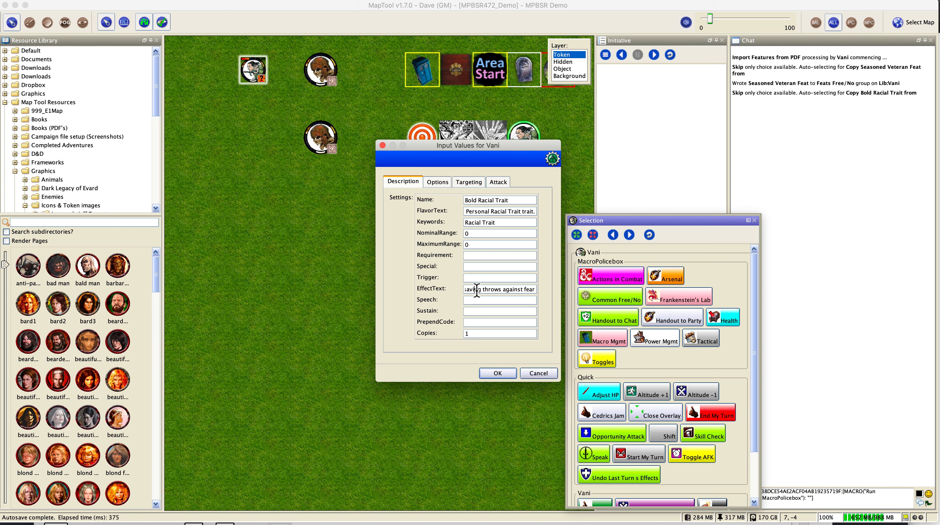
{"action": "left_click_drag", "start_coordinate": [477, 289], "coordinate": [433, 282]}
{"action": "left_click_drag", "start_coordinate": [506, 294], "coordinate": [553, 299]}
- Check the options, targeting and attack settings of the Bold Racial Trait and accept it
{"action": "left_click", "coordinate": [447, 180]}
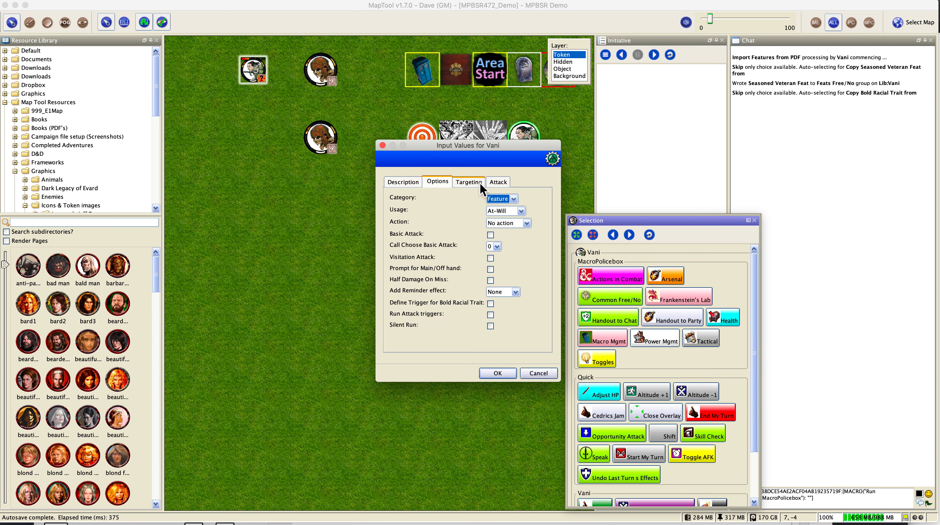
{"action": "left_click", "coordinate": [477, 184]}
{"action": "left_click", "coordinate": [497, 184]}
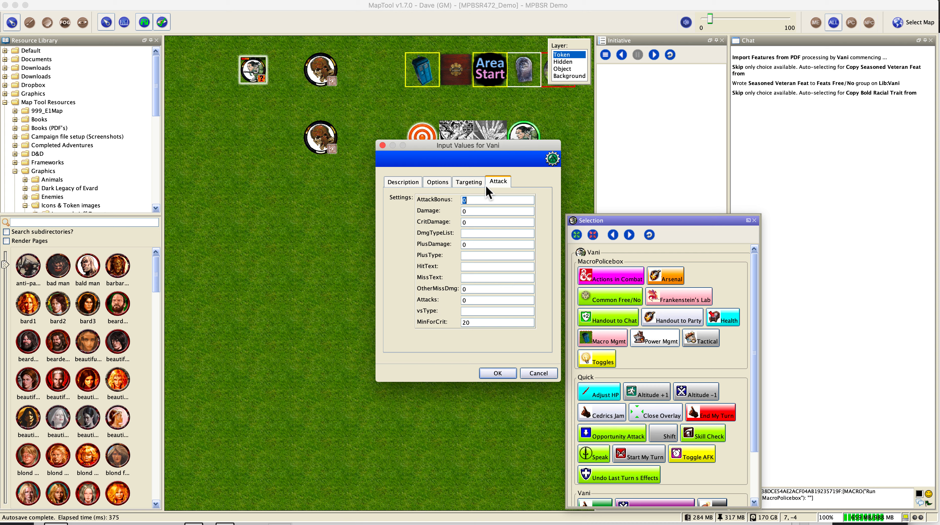
{"action": "left_click", "coordinate": [406, 182]}
{"action": "left_click", "coordinate": [503, 374]}
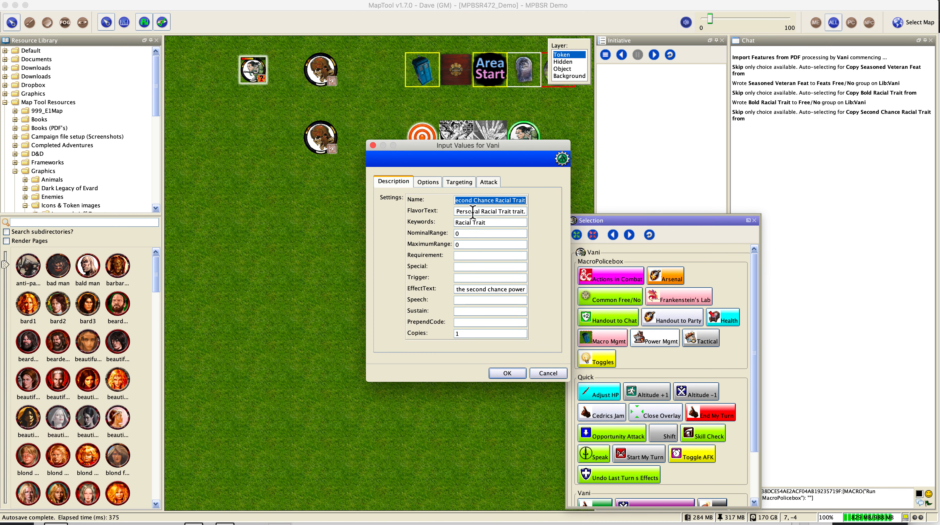
- Check the EffectText and remaining settings of the Second Chance Racial Trait and accept it as imported
{"action": "left_click", "coordinate": [467, 290]}
{"action": "mouse_move", "coordinate": [467, 290]}
{"action": "left_mouse_down"}
{"action": "mouse_move", "coordinate": [436, 274]}
{"action": "mouse_move", "coordinate": [462, 294]}
{"action": "mouse_move", "coordinate": [450, 288]}
{"action": "left_mouse_up"}
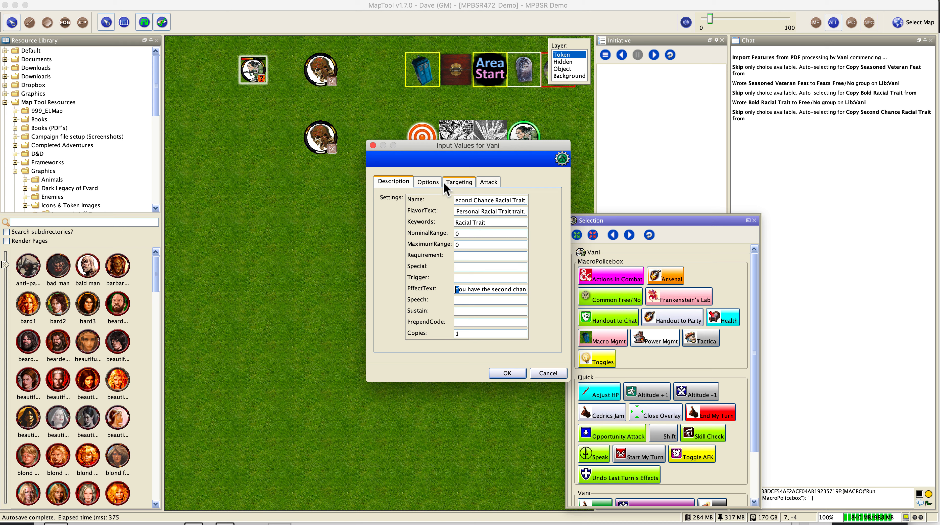
{"action": "left_click", "coordinate": [428, 182]}
{"action": "left_click", "coordinate": [458, 182]}
{"action": "left_click", "coordinate": [489, 182]}
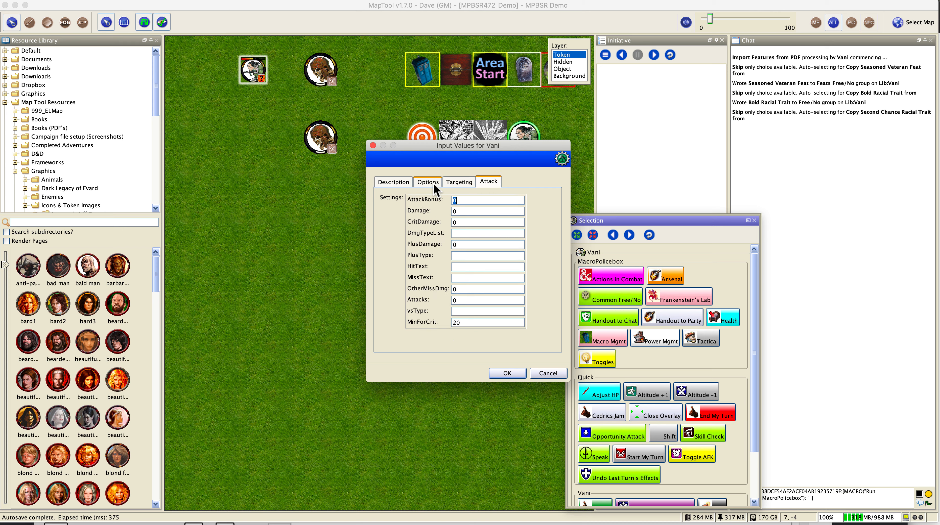
{"action": "left_click", "coordinate": [394, 182]}
{"action": "left_click", "coordinate": [507, 373]}
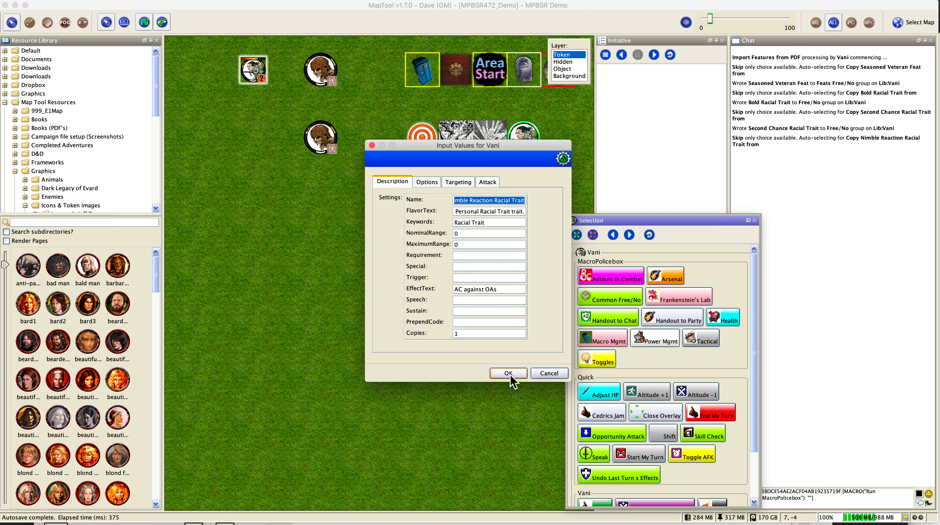
- Compare the EffectText of the Nimble Reaction Racial Trait with the Race Features in Vani.pdf and accept the trait
{"action": "left_click", "coordinate": [460, 291]}
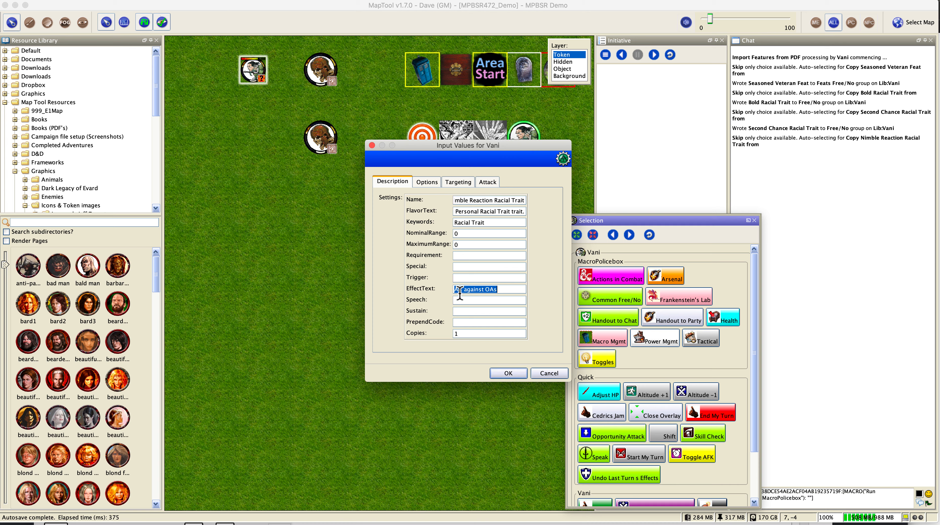
{"action": "double_click", "coordinate": [460, 292]}
{"action": "left_click", "coordinate": [599, 524]}
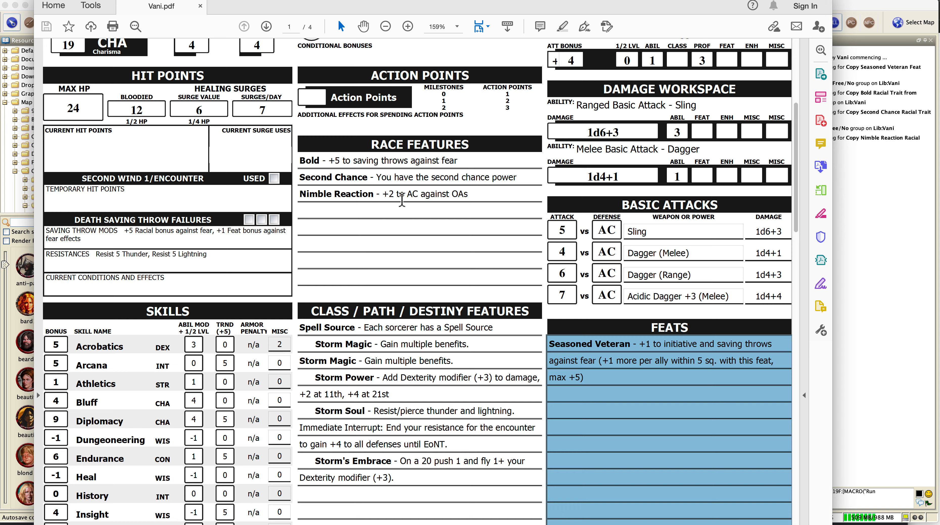
{"action": "left_click", "coordinate": [412, 200]}
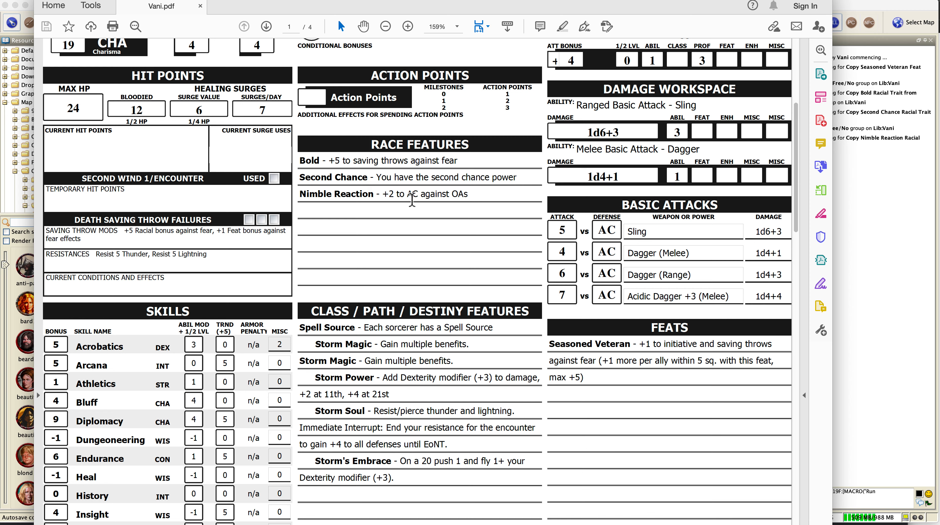
{"action": "left_click_drag", "start_coordinate": [407, 198], "coordinate": [481, 203]}
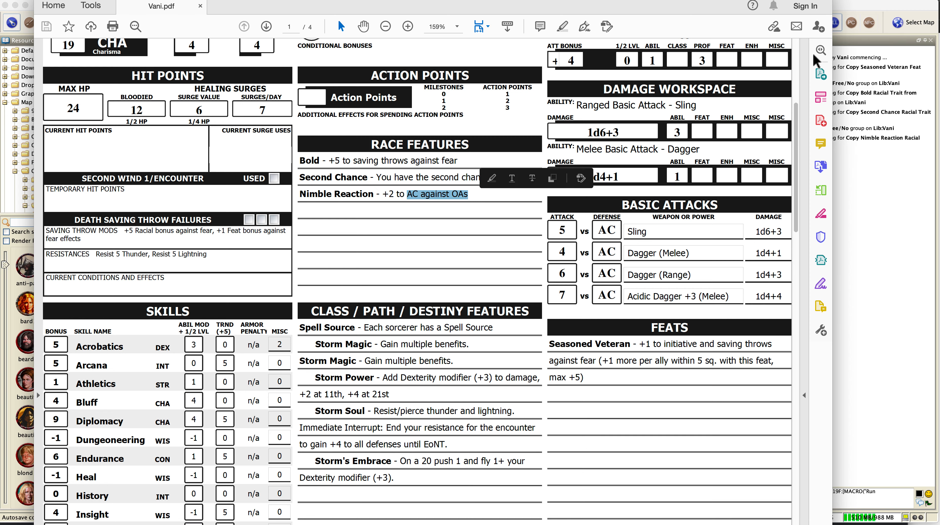
{"action": "left_click", "coordinate": [861, 6]}
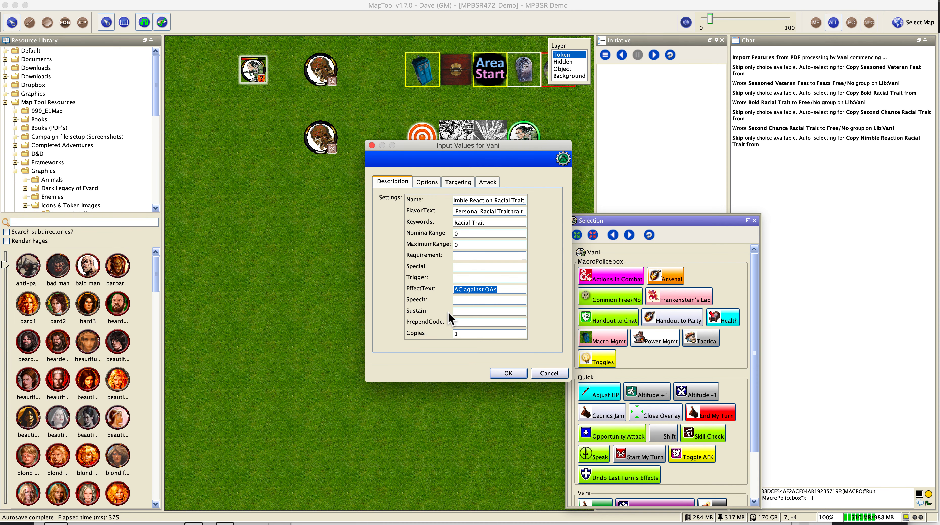
{"action": "left_click", "coordinate": [507, 373]}
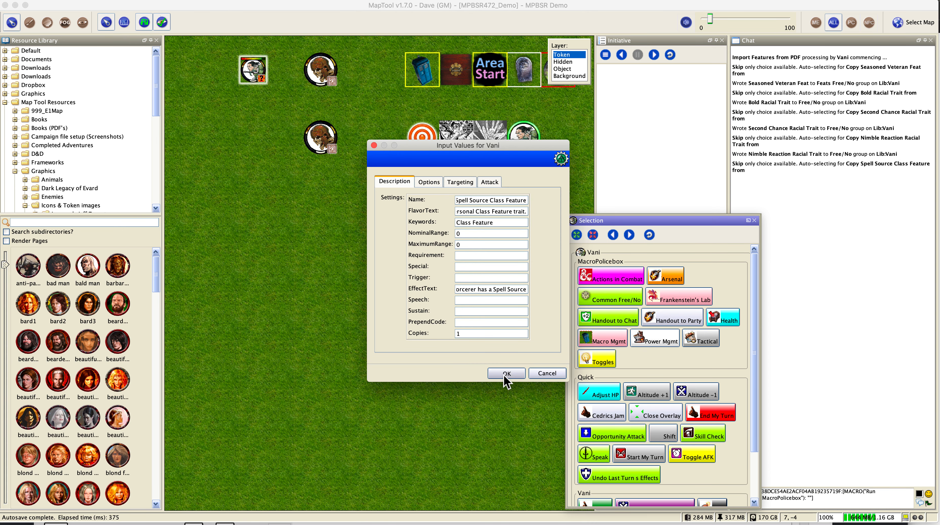
- Accept the Spell Source and Storm Magic class features as imported, keeping Vani as the Status EndTurn Runner
{"action": "left_click", "coordinate": [506, 373]}
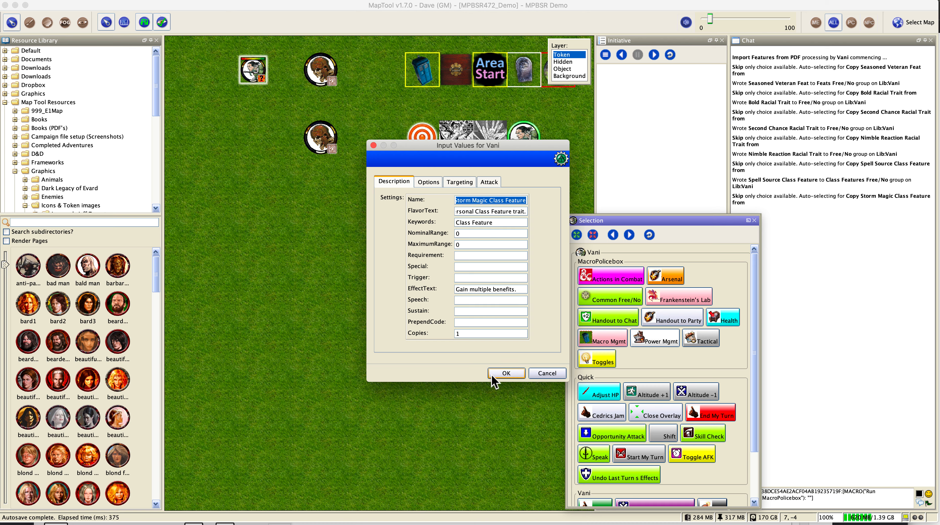
{"action": "left_click", "coordinate": [506, 373]}
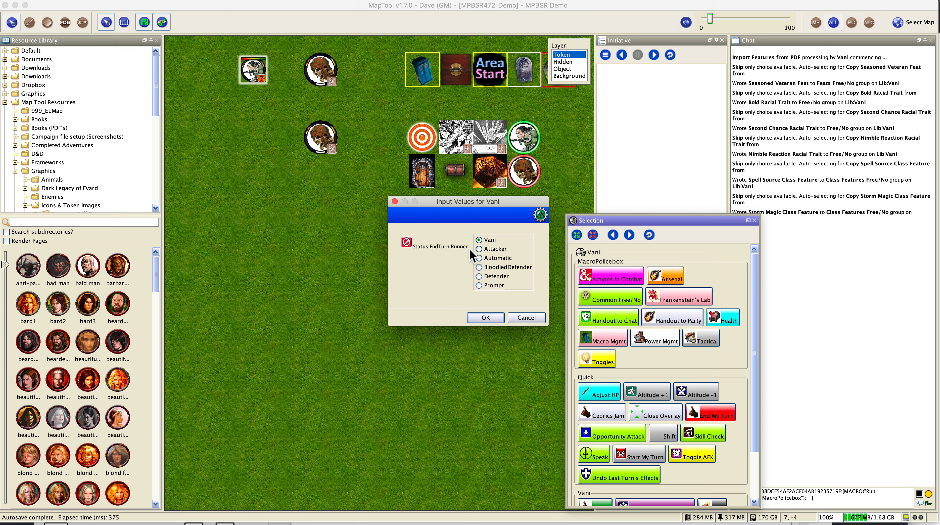
{"action": "left_click", "coordinate": [489, 318]}
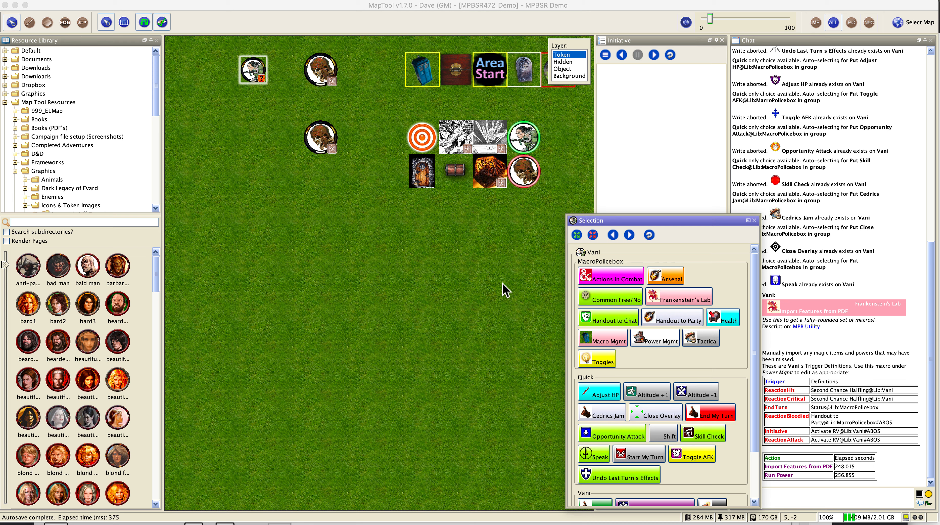
- Inspect the command of the Bold Racial Trait macro on the Lib:Vani token and close the editor without saving
{"action": "left_click", "coordinate": [911, 422]}
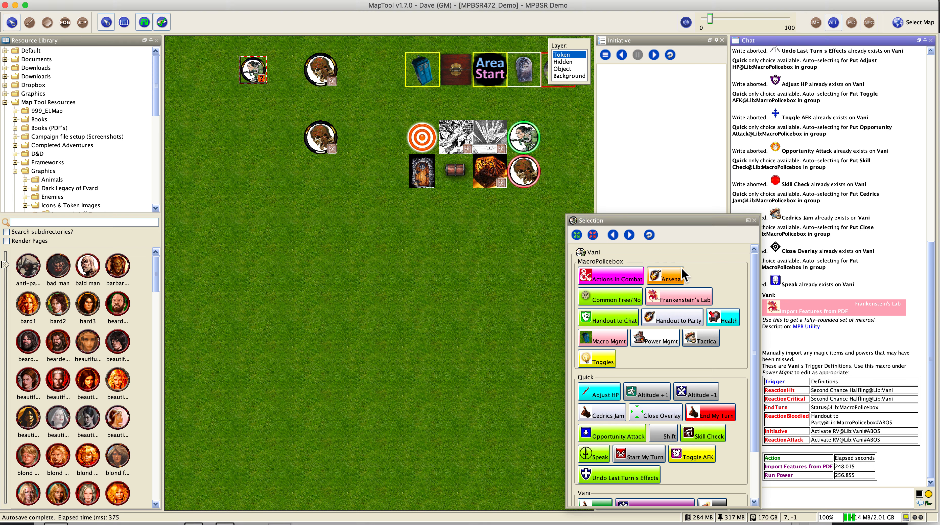
{"action": "left_click", "coordinate": [522, 135]}
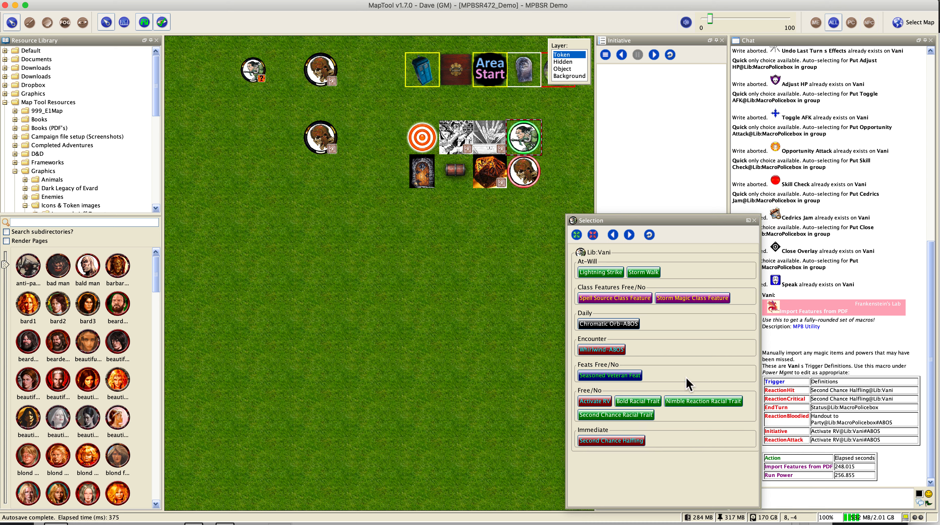
{"action": "right_click", "coordinate": [641, 407]}
{"action": "left_click", "coordinate": [647, 410]}
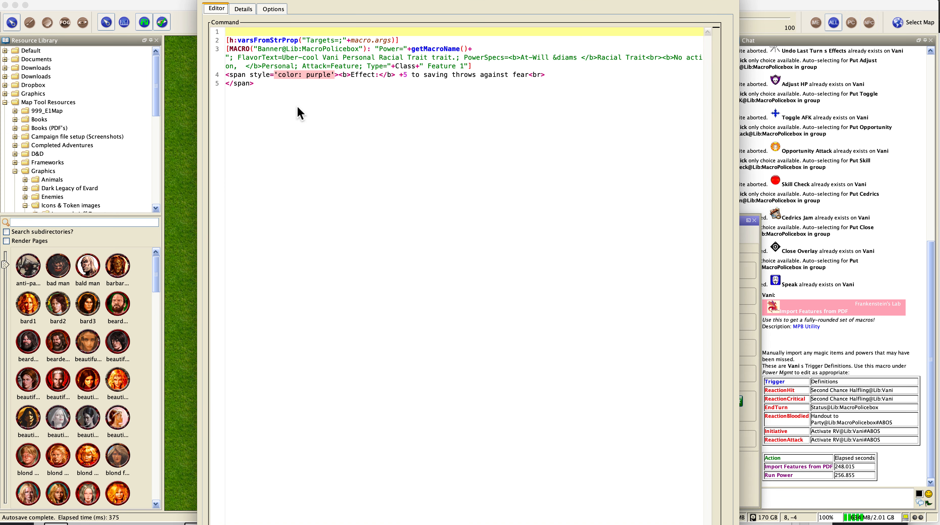
{"action": "left_click", "coordinate": [280, 124]}
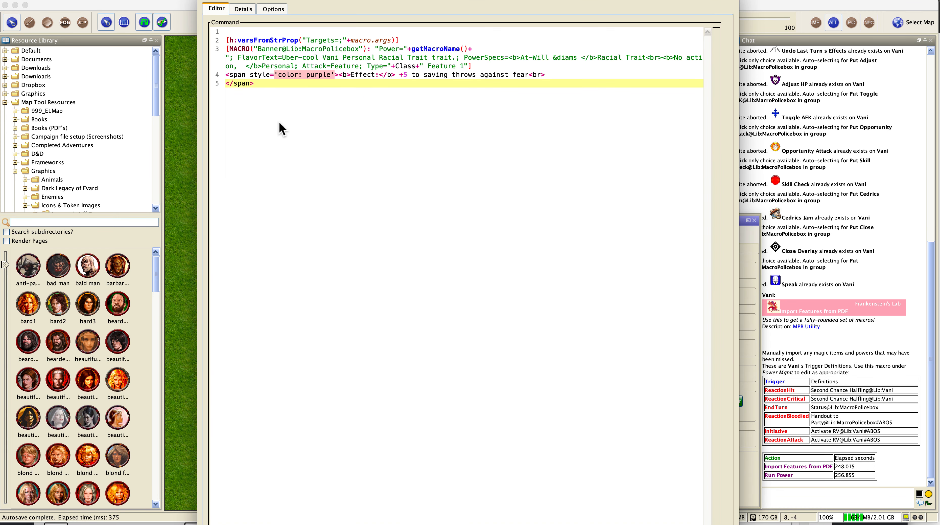
{"action": "type", "text": "gybtbrhtbht"}
{"action": "key", "text": "Escape"}
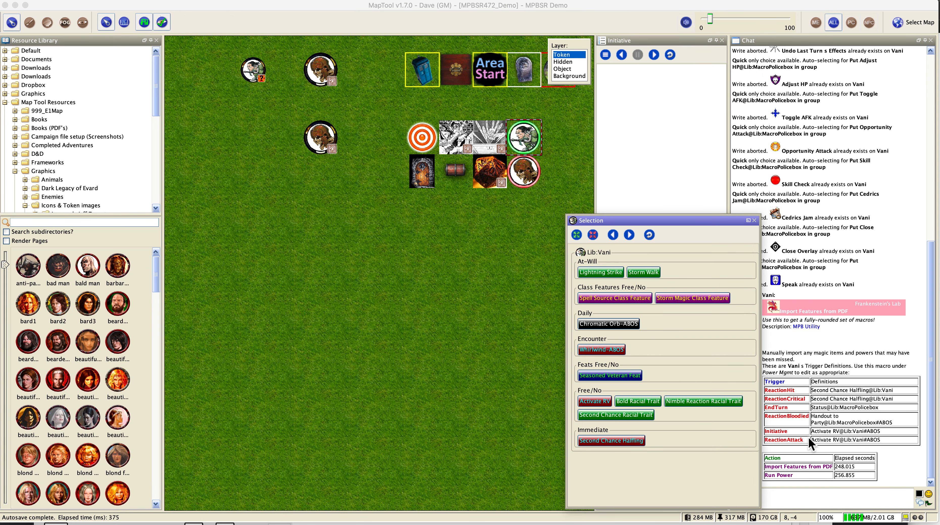